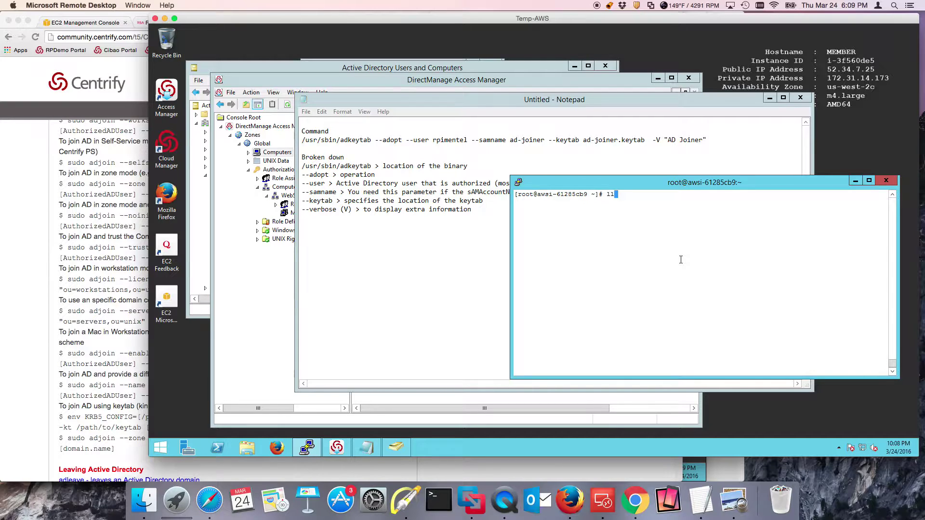
# List the home files, confirm the host's join to hosted-ad.centrifying.net with adinfo, then clear the screen
pyautogui.press('Return')
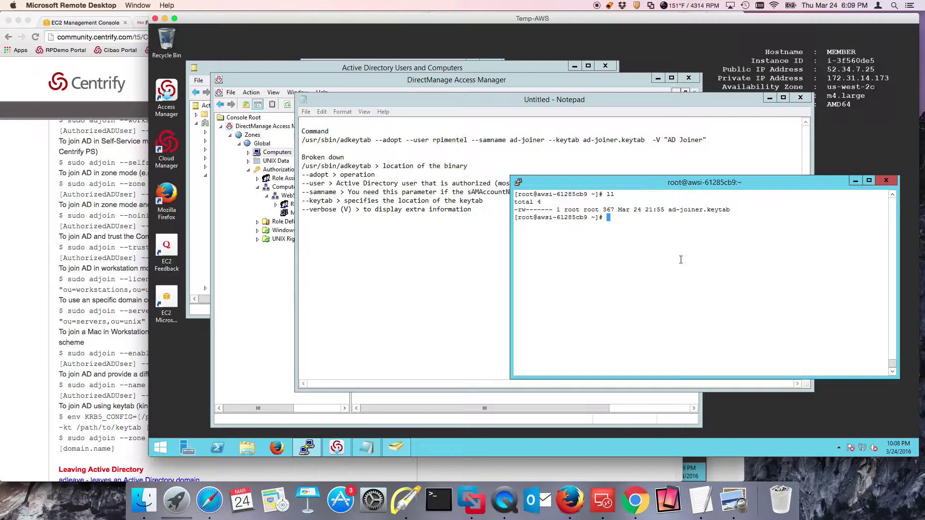
pyautogui.write('adinfo')
pyautogui.press('Return')
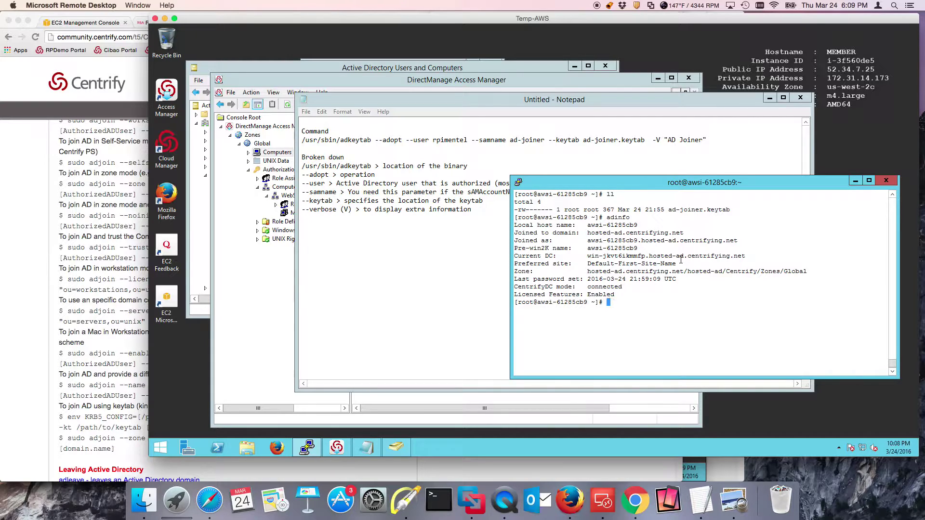
pyautogui.write('clear')
pyautogui.press('Return')
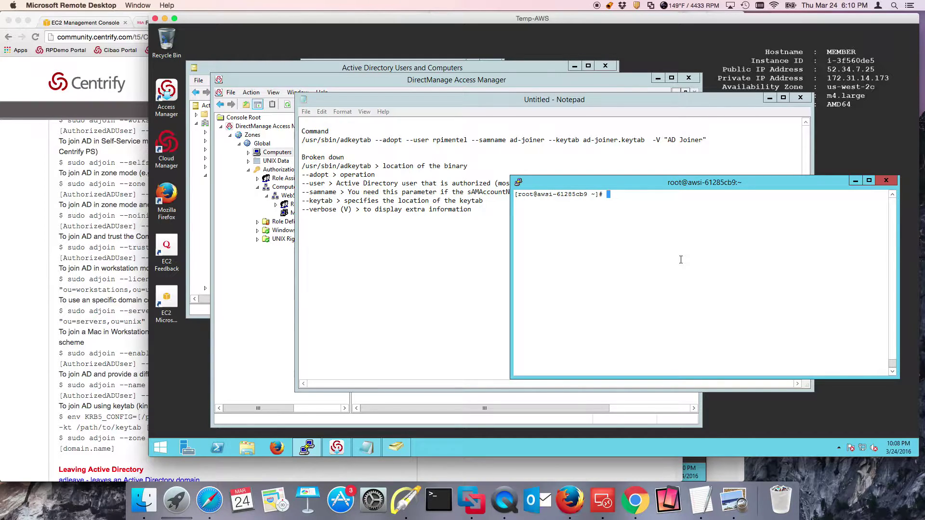
# Copy /etc/krb5.conf into the home directory, display it with cat, then clear the screen
pyautogui.write('cp /etc/krb5.conf .')
pyautogui.press('Return')
pyautogui.write('cat /e')
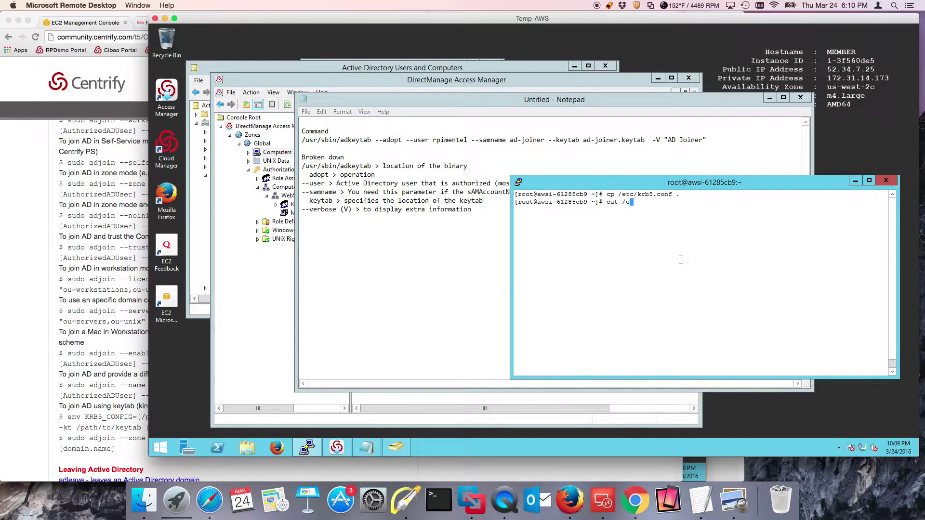
pyautogui.press('BackSpace')
pyautogui.write('krb5.conf')
pyautogui.press('Return')
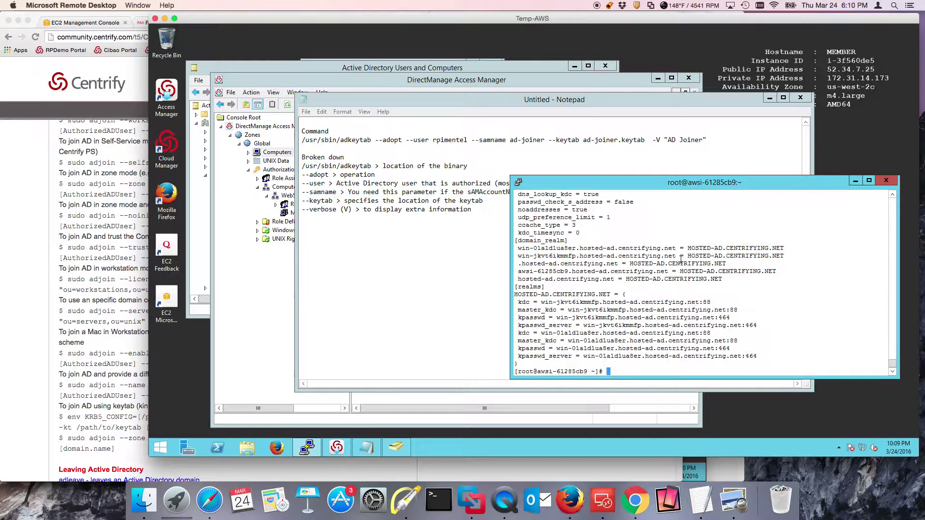
pyautogui.write('clear')
pyautogui.press('Return')
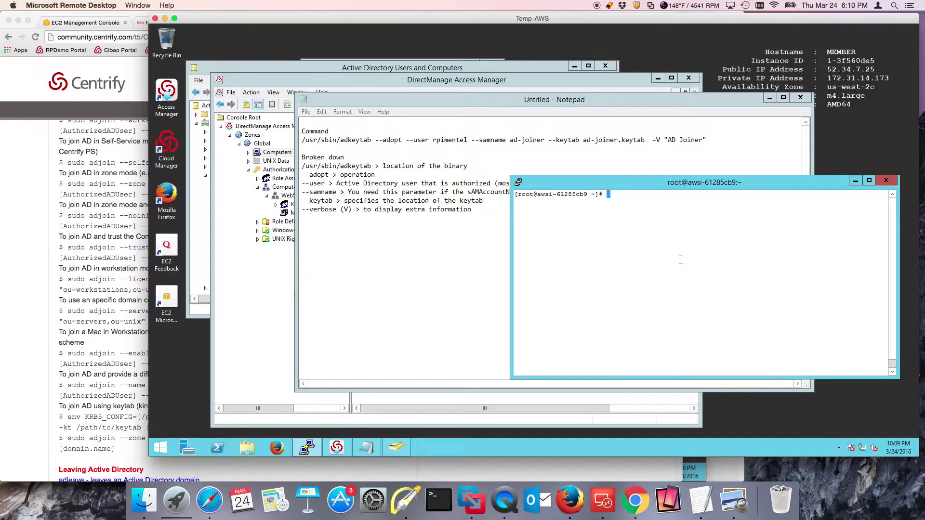
# Rerun adleave --remove --verbose with the admin password to leave hosted-ad.centrifying.net
pyautogui.press('Up')
pyautogui.press('Down')
pyautogui.write('ll')
pyautogui.press('Up')
pyautogui.press('Up')
pyautogui.press('Up')
pyautogui.press('Up')
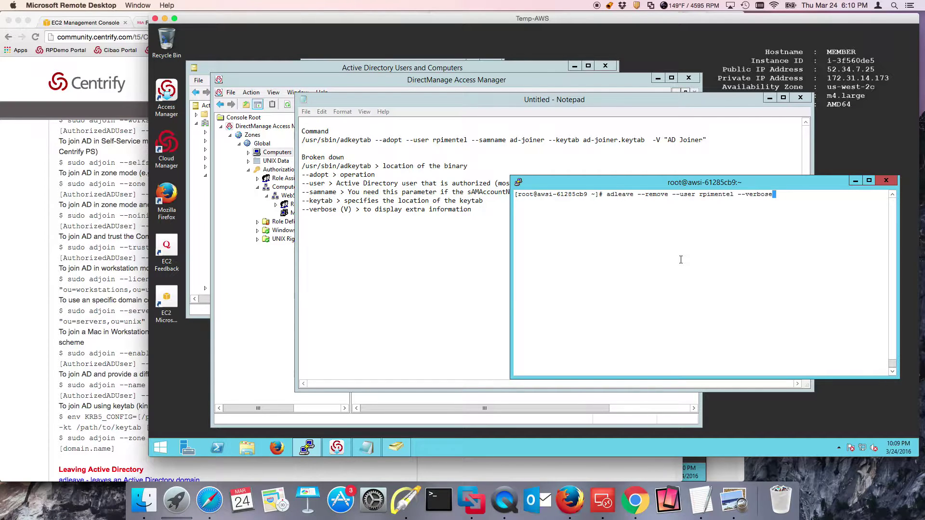
pyautogui.click(406, 501)
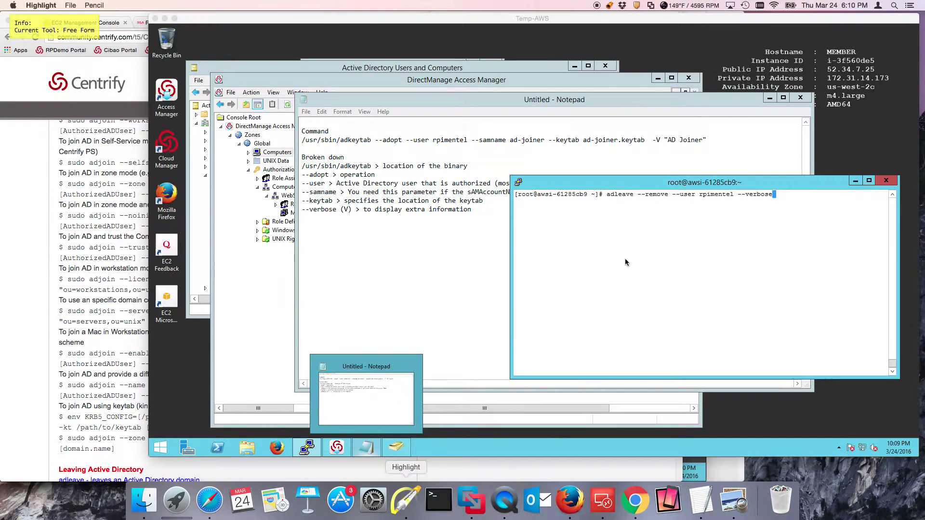
pyautogui.moveTo(684, 128); pyautogui.dragTo(712, 181)
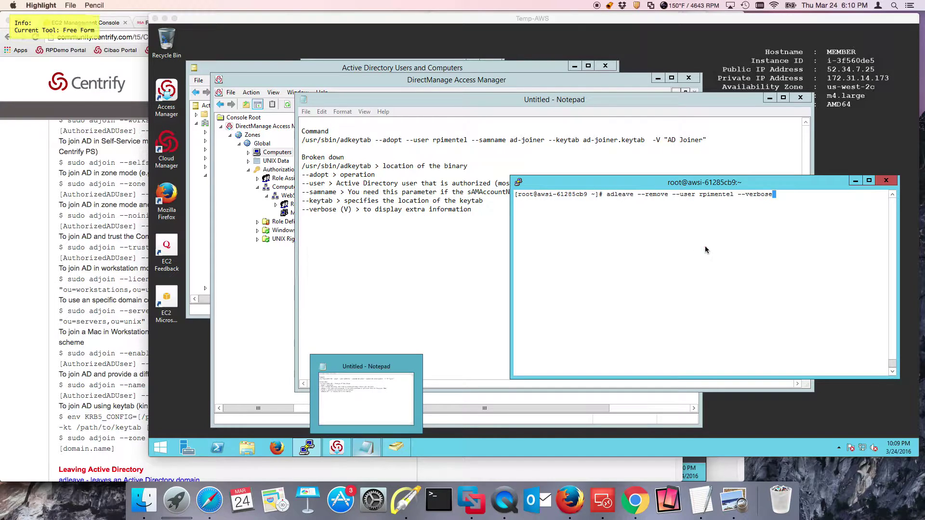
pyautogui.press('Escape')
pyautogui.press('Return')
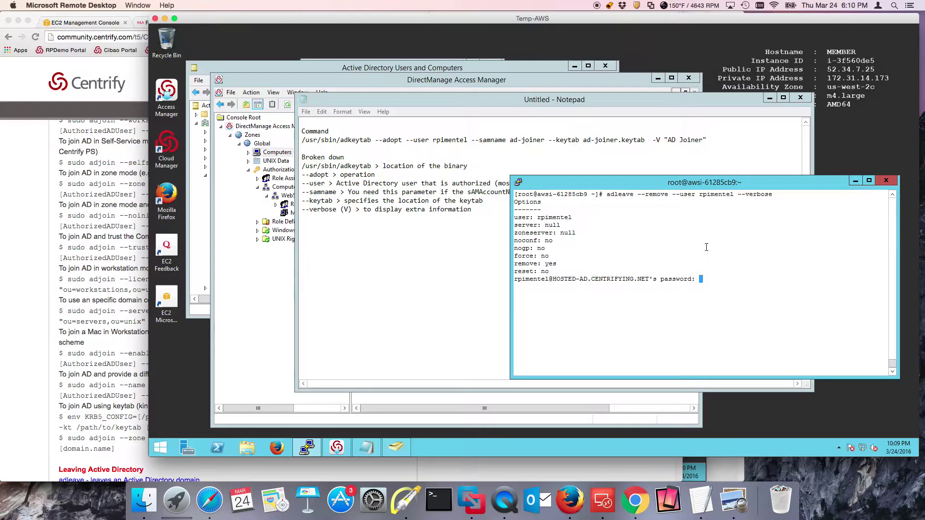
pyautogui.press('Return')
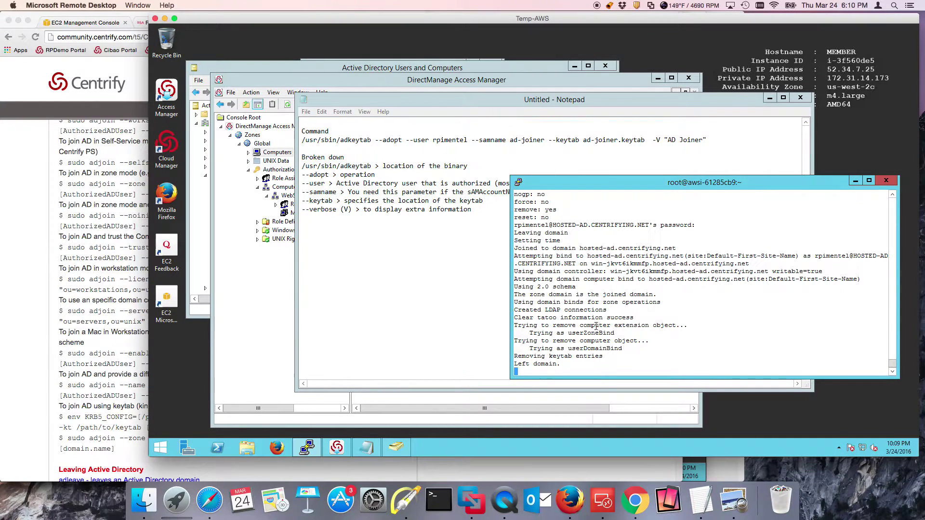
# Refresh the zone's Computers list in Access Manager, which now shows no computers
pyautogui.click(499, 91)
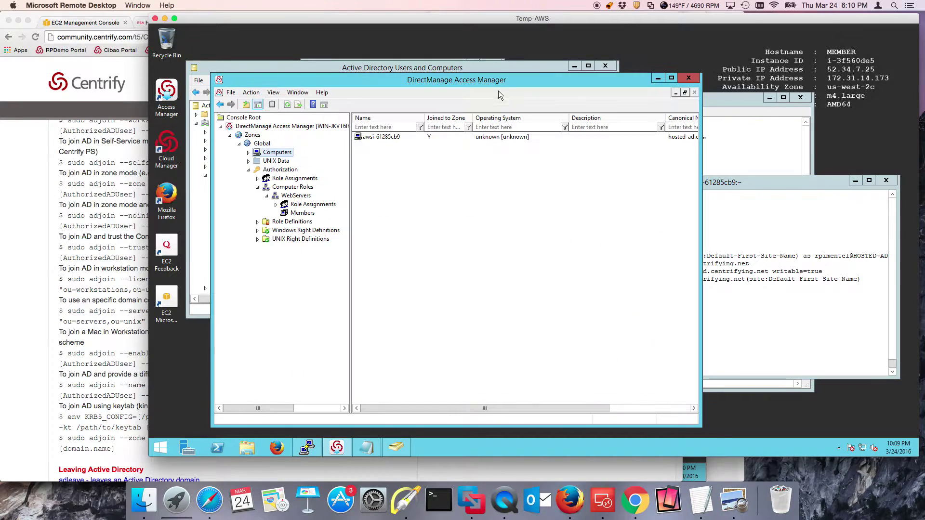
pyautogui.rightClick(432, 169)
pyautogui.click(457, 198)
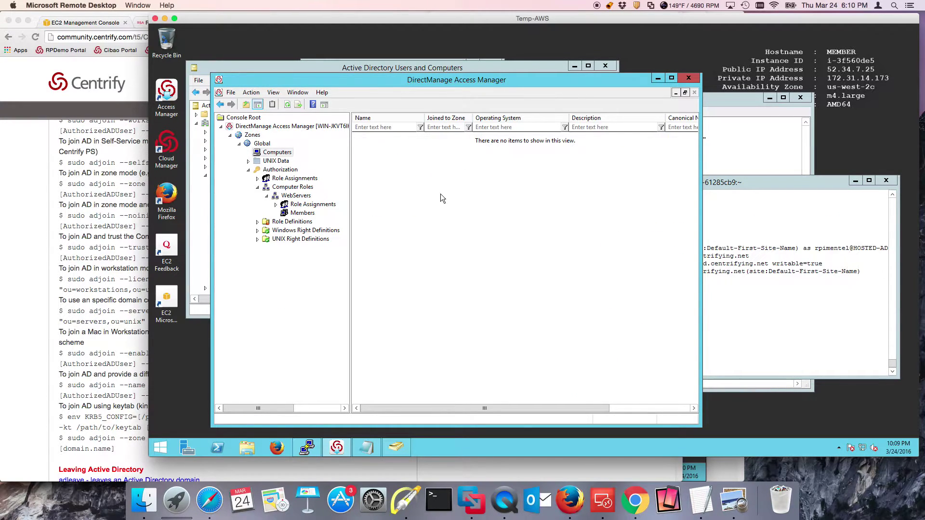
# Refresh the Servers container in Active Directory Users and Computers to confirm it is empty
pyautogui.click(405, 69)
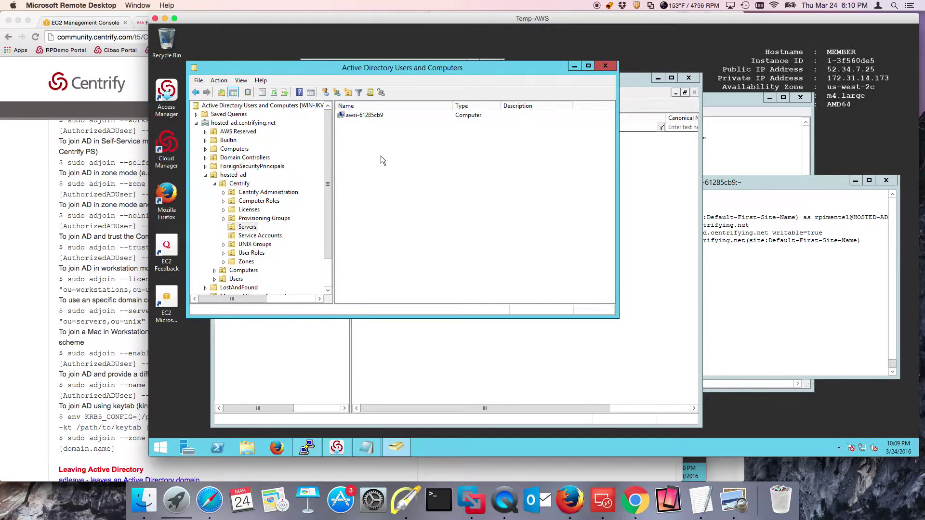
pyautogui.rightClick(371, 148)
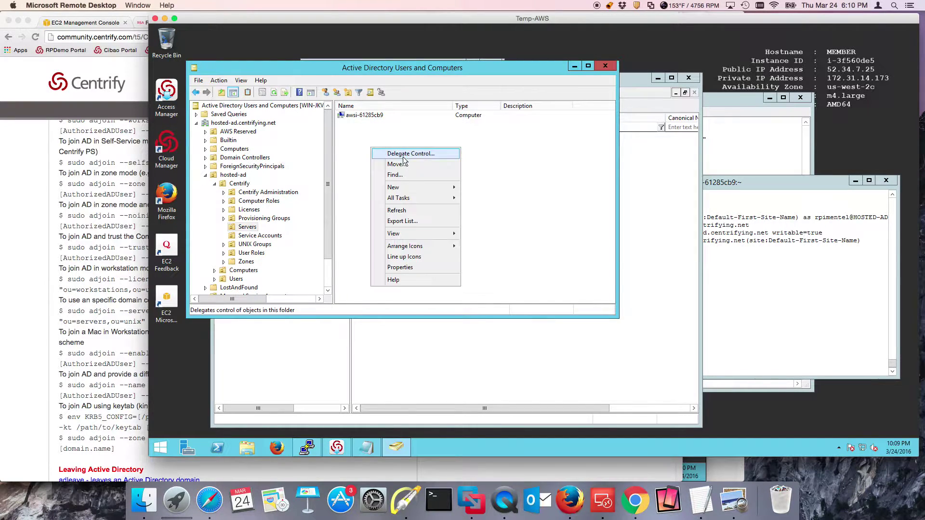
pyautogui.click(396, 206)
pyautogui.click(824, 315)
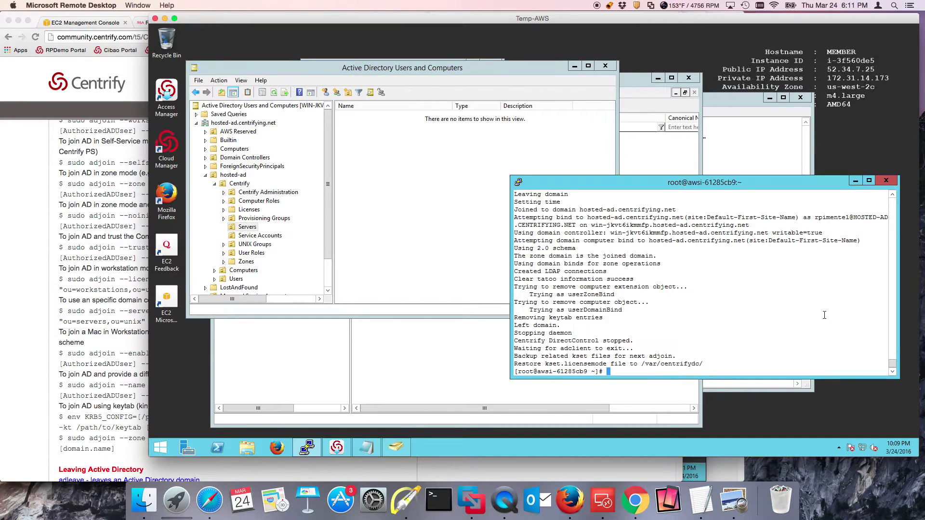
# Clear the screen and run adinfo, confirming the host is not joined to any domain
pyautogui.write('clear')
pyautogui.press('Return')
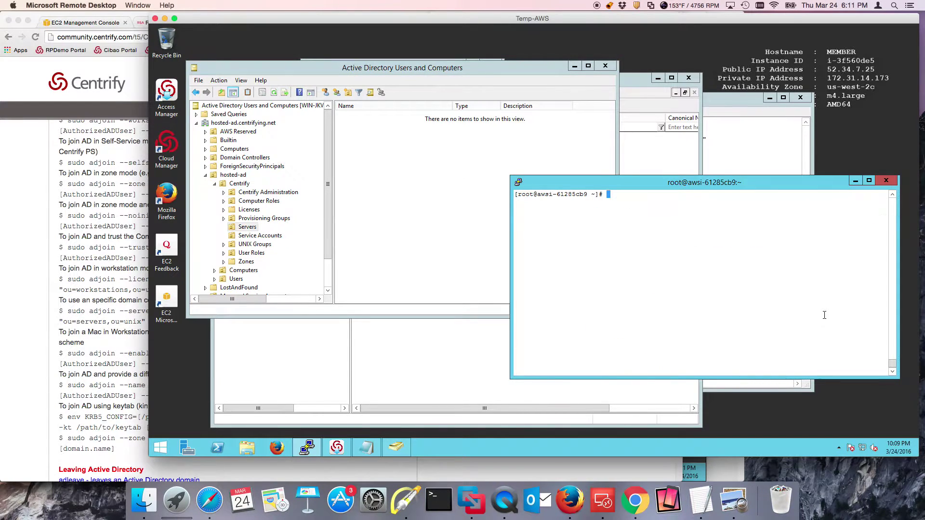
pyautogui.write('adinfo')
pyautogui.press('Return')
# Confirm /etc/krb5.conf is gone and list the home files ad-joiner.keytab and krb5.conf
pyautogui.write('cat /etc/krb5.conf')
pyautogui.press('Return')
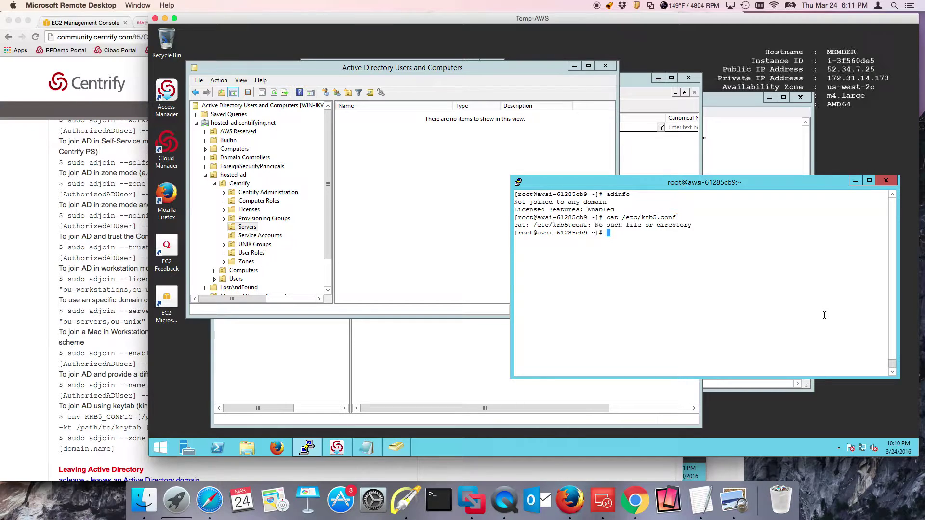
pyautogui.press('Up')
pyautogui.press('BackSpace')
pyautogui.press('BackSpace')
pyautogui.press('BackSpace')
pyautogui.press('BackSpace')
pyautogui.press('BackSpace')
pyautogui.press('BackSpace')
pyautogui.press('BackSpace')
pyautogui.press('BackSpace')
pyautogui.press('BackSpace')
pyautogui.press('BackSpace')
pyautogui.press('BackSpace')
pyautogui.press('BackSpace')
pyautogui.press('BackSpace')
pyautogui.press('BackSpace')
pyautogui.press('BackSpace')
pyautogui.press('BackSpace')
pyautogui.press('BackSpace')
pyautogui.press('BackSpace')
pyautogui.write('ll')
pyautogui.press('Return')
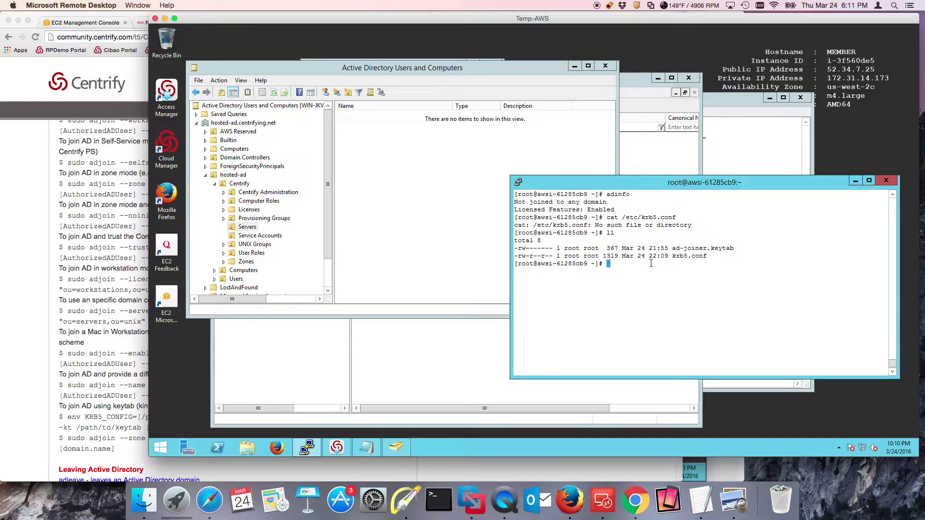
# Tab-complete the /usr/share/centrifydc/kerberos/bin path, erase it, and bring up the Centrify cheat sheet
pyautogui.write('clear')
pyautogui.press('Return')
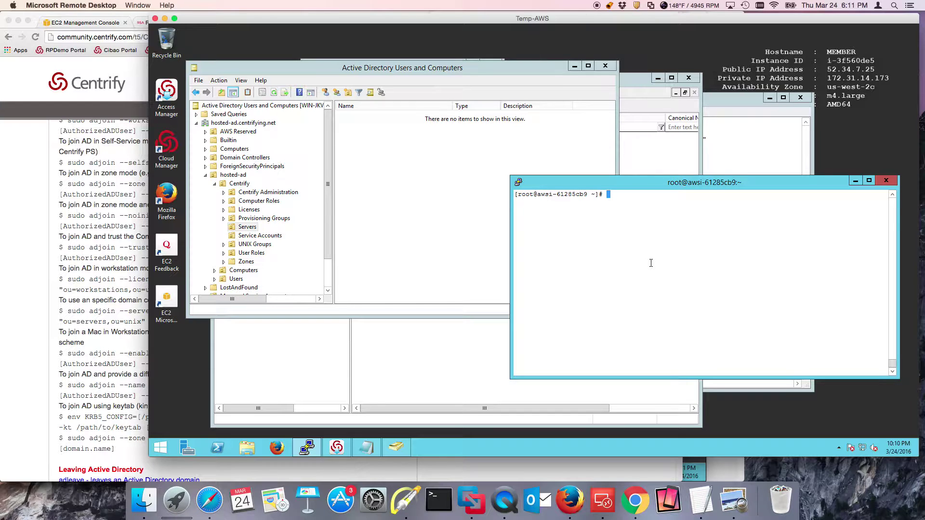
pyautogui.write('/usr/share/ce')
pyautogui.press('Tab')
pyautogui.write('ker')
pyautogui.press('Tab')
pyautogui.write('bin')
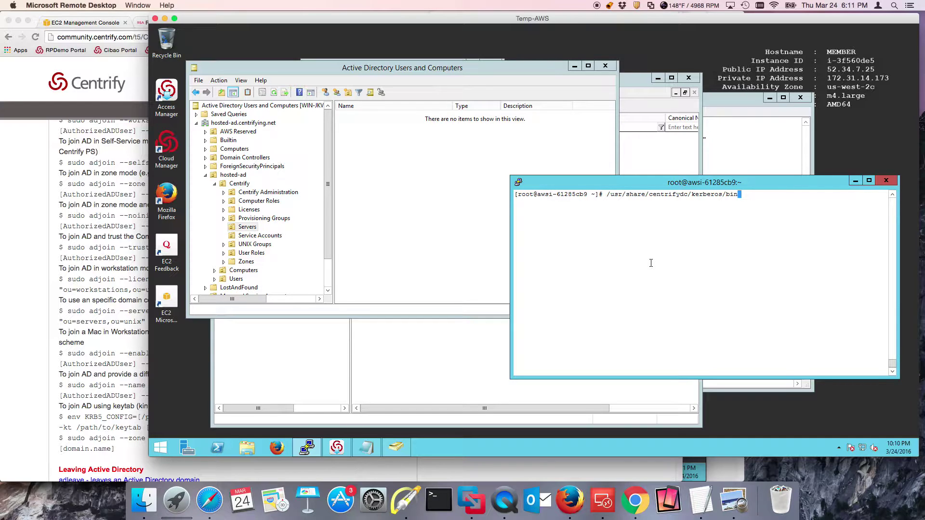
pyautogui.press('BackSpace')
pyautogui.press('BackSpace')
pyautogui.press('BackSpace')
pyautogui.press('BackSpace')
pyautogui.press('BackSpace')
pyautogui.press('BackSpace')
pyautogui.press('BackSpace')
pyautogui.press('BackSpace')
pyautogui.press('BackSpace')
pyautogui.press('BackSpace')
pyautogui.press('BackSpace')
pyautogui.press('BackSpace')
pyautogui.press('BackSpace')
pyautogui.press('BackSpace')
pyautogui.press('BackSpace')
pyautogui.press('BackSpace')
pyautogui.press('BackSpace')
pyautogui.press('BackSpace')
pyautogui.press('BackSpace')
pyautogui.press('BackSpace')
pyautogui.press('BackSpace')
pyautogui.press('BackSpace')
pyautogui.press('BackSpace')
pyautogui.press('BackSpace')
pyautogui.press('BackSpace')
pyautogui.press('BackSpace')
pyautogui.press('BackSpace')
pyautogui.press('BackSpace')
pyautogui.press('BackSpace')
pyautogui.press('BackSpace')
pyautogui.press('BackSpace')
pyautogui.press('BackSpace')
pyautogui.press('BackSpace')
pyautogui.press('BackSpace')
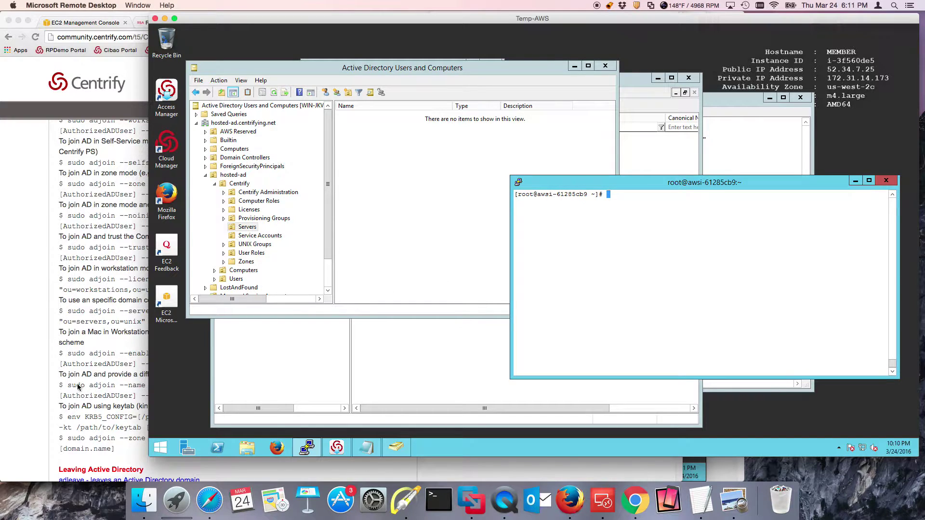
pyautogui.click(75, 408)
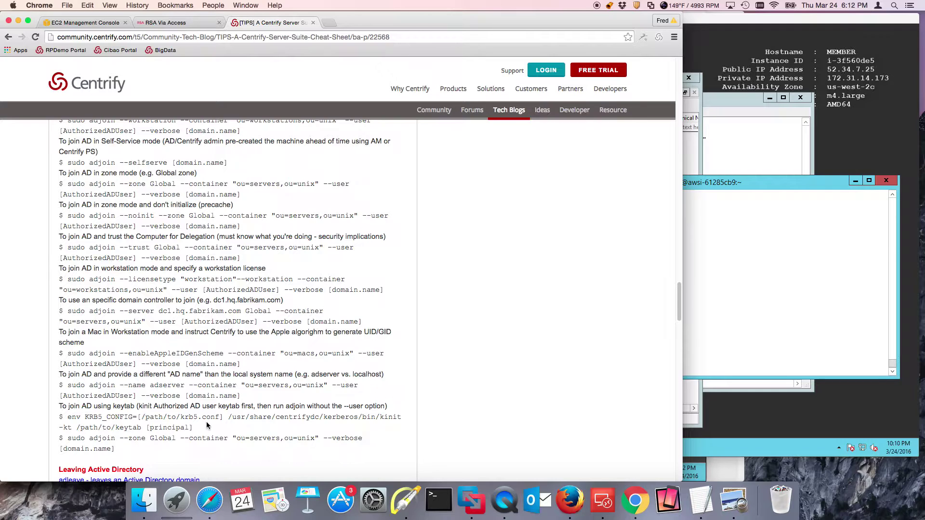
# Copy the two-line env KRB5_CONFIG kinit -kt command from the cheat sheet
pyautogui.moveTo(228, 417); pyautogui.dragTo(71, 418)
pyautogui.moveTo(207, 432); pyautogui.dragTo(45, 418)
pyautogui.rightClick(108, 425)
pyautogui.click(128, 415)
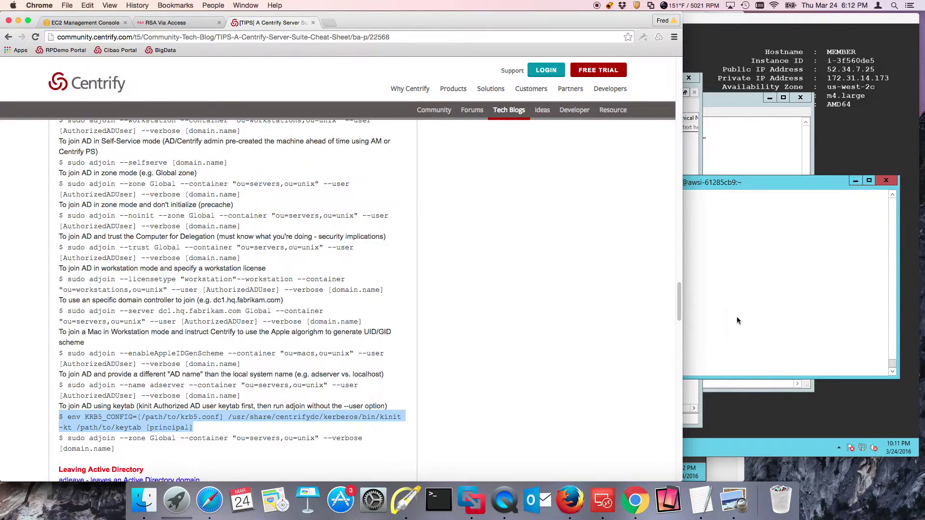
pyautogui.click(740, 314)
# Paste the kinit command into Notepad and check the working directory with pwd
pyautogui.click(366, 447)
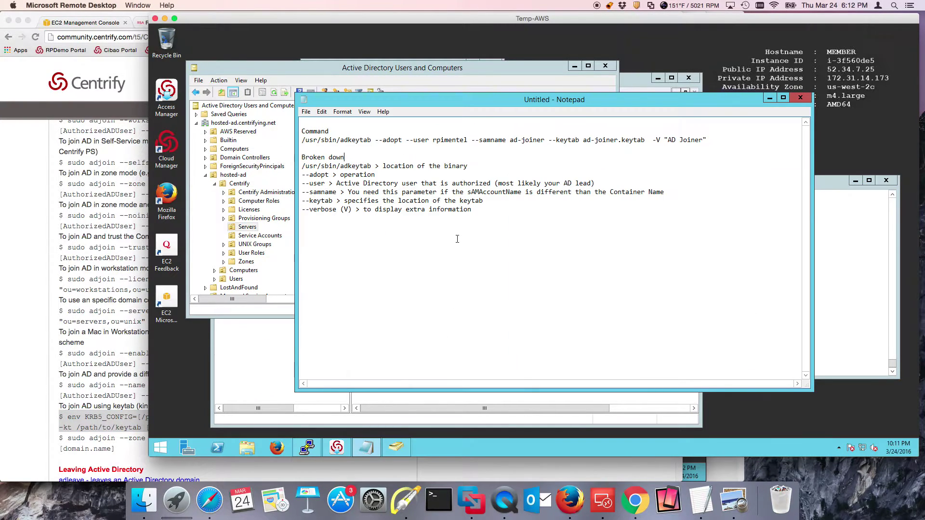
pyautogui.press('Return')
pyautogui.hotkey('ctrl', 'v')
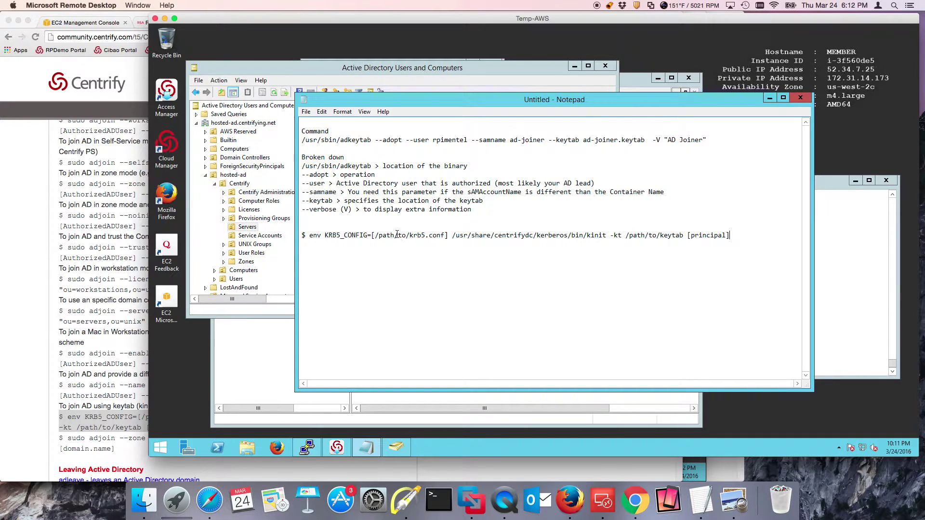
pyautogui.click(891, 309)
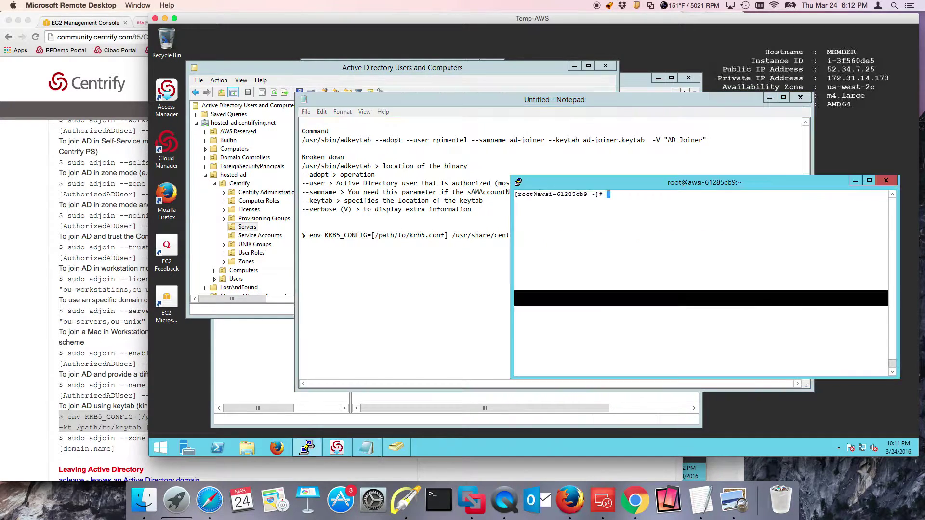
pyautogui.write('pwd')
pyautogui.press('Return')
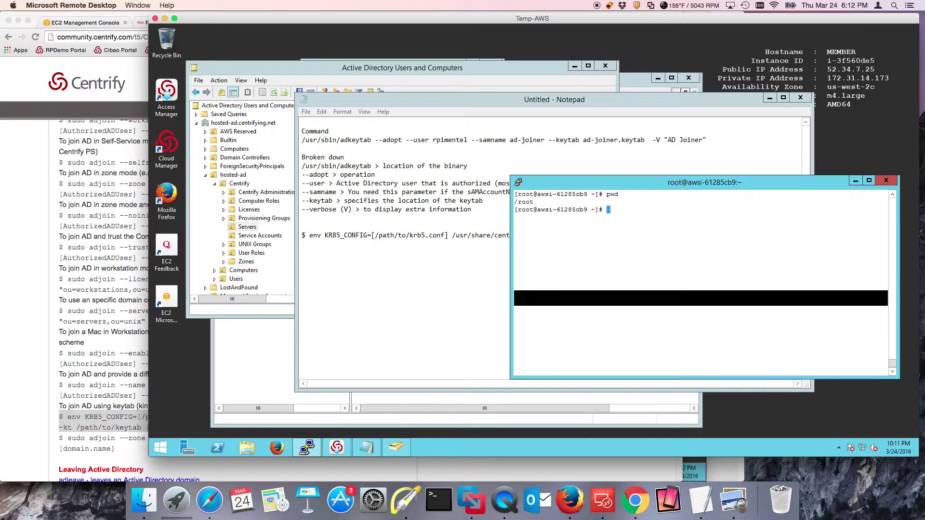
# Change the krb5.conf path to /root/ and the keytab path to /root/ad-joiner.keytab
pyautogui.click(389, 240)
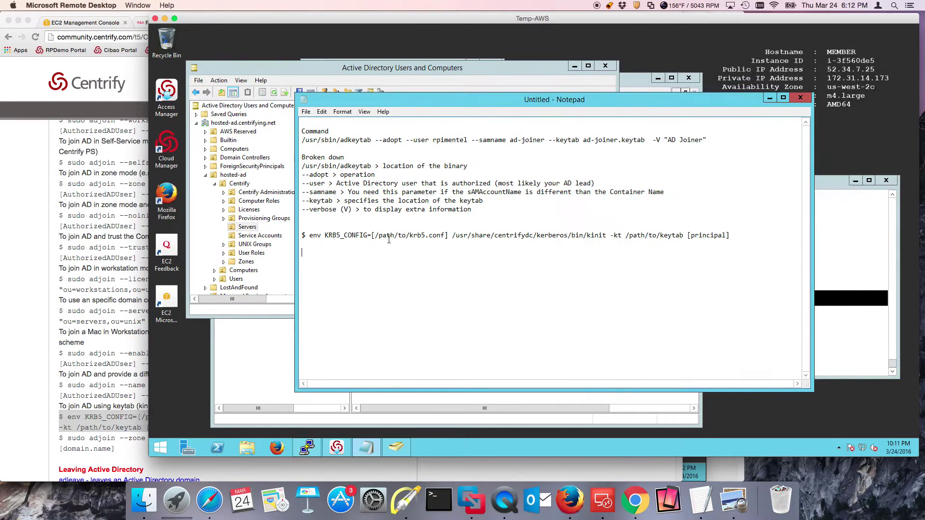
pyautogui.moveTo(409, 236); pyautogui.dragTo(380, 236)
pyautogui.write('root')
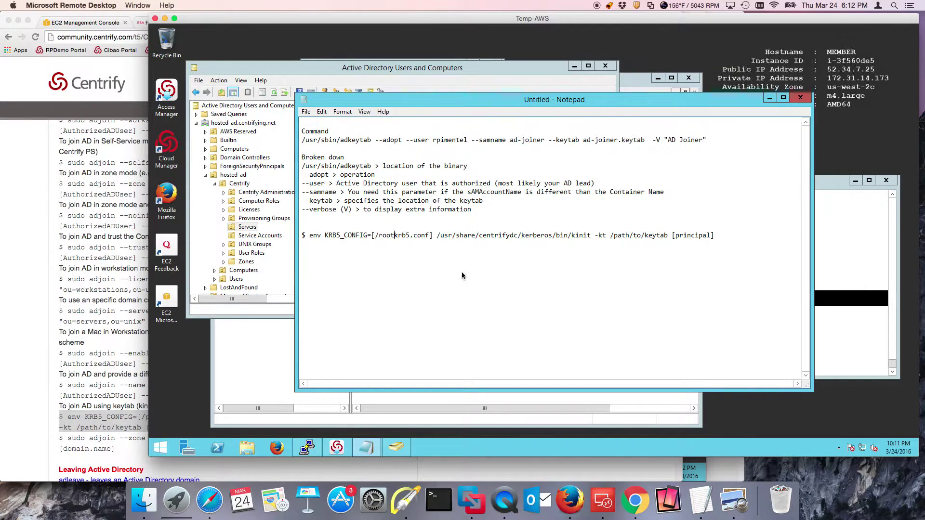
pyautogui.write('/')
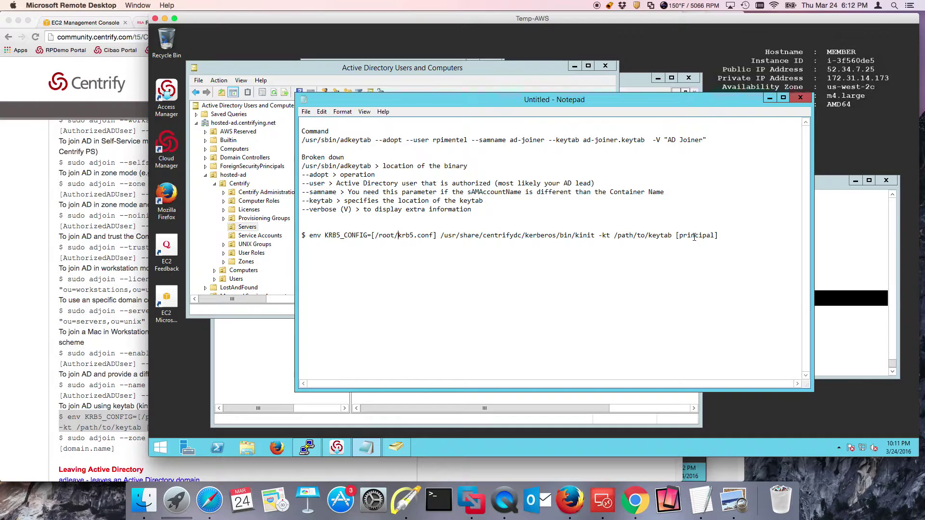
pyautogui.moveTo(672, 235); pyautogui.dragTo(618, 235)
pyautogui.write('root/ad-joiner.keytab')
# Confirm the home files with ll, replace [principal] with ad-joiner, and select the whole kinit line
pyautogui.click(837, 248)
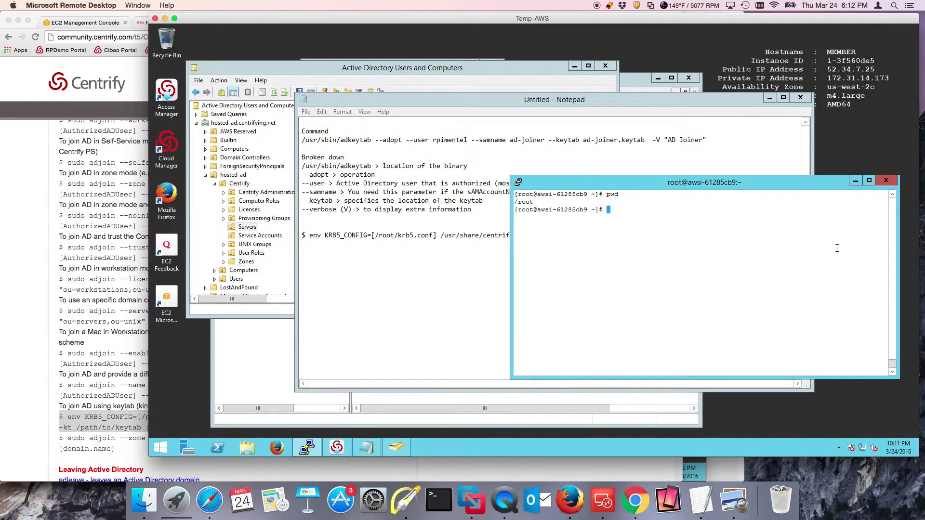
pyautogui.write('ll')
pyautogui.press('Return')
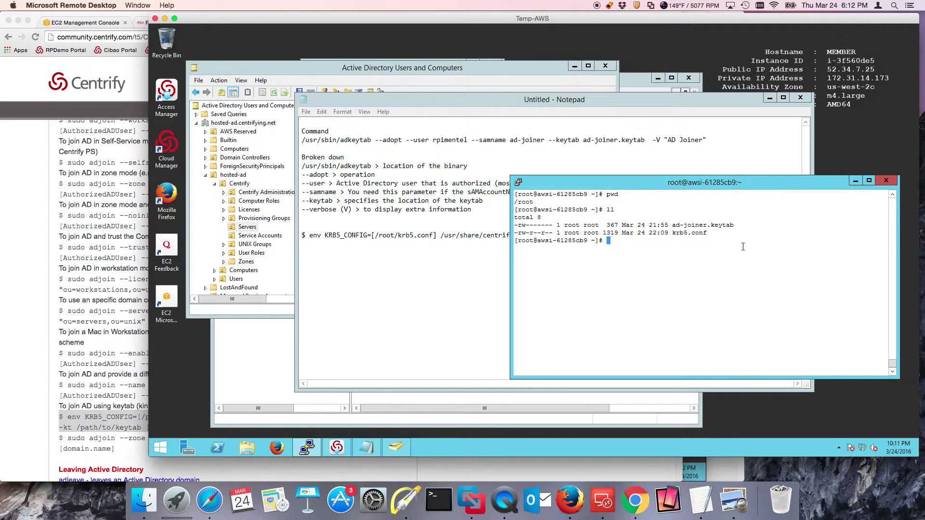
pyautogui.click(678, 164)
pyautogui.moveTo(679, 164); pyautogui.dragTo(704, 245)
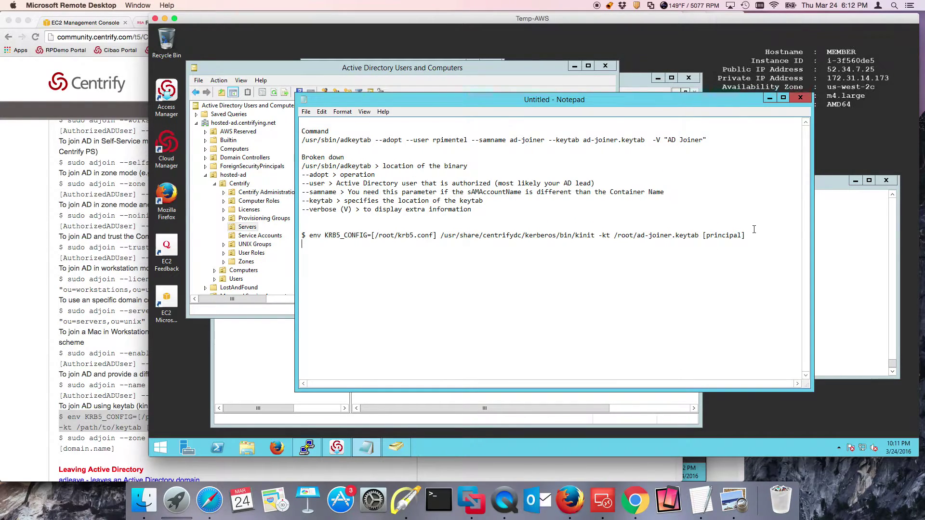
pyautogui.click(703, 244)
pyautogui.press('BackSpace')
pyautogui.press('BackSpace')
pyautogui.press('BackSpace')
pyautogui.press('BackSpace')
pyautogui.press('BackSpace')
pyautogui.press('BackSpace')
pyautogui.press('BackSpace')
pyautogui.press('BackSpace')
pyautogui.press('BackSpace')
pyautogui.press('BackSpace')
pyautogui.press('BackSpace')
pyautogui.write('ad-joiner')
pyautogui.moveTo(741, 236); pyautogui.dragTo(309, 235)
# Copy the edited kinit line from Notepad and paste it at the PuTTY prompt
pyautogui.rightClick(380, 238)
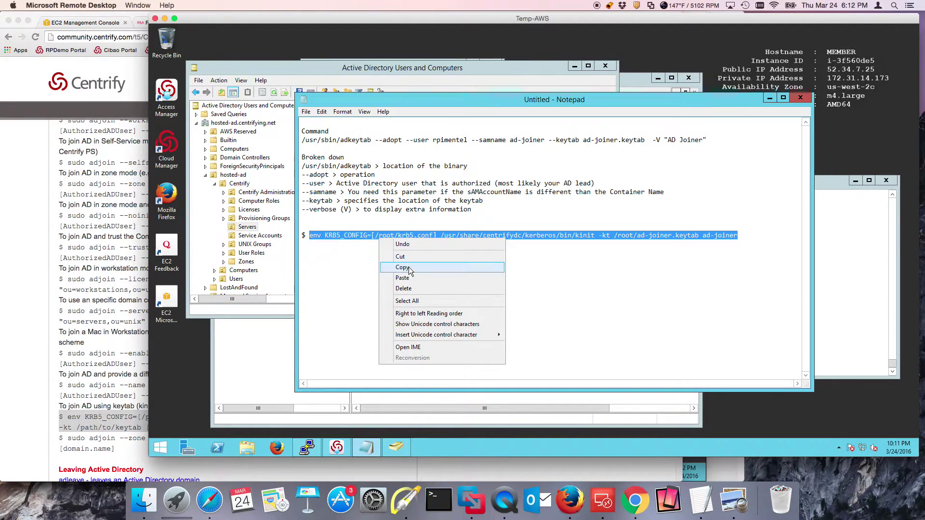
pyautogui.click(409, 268)
pyautogui.click(882, 275)
pyautogui.rightClick(687, 261)
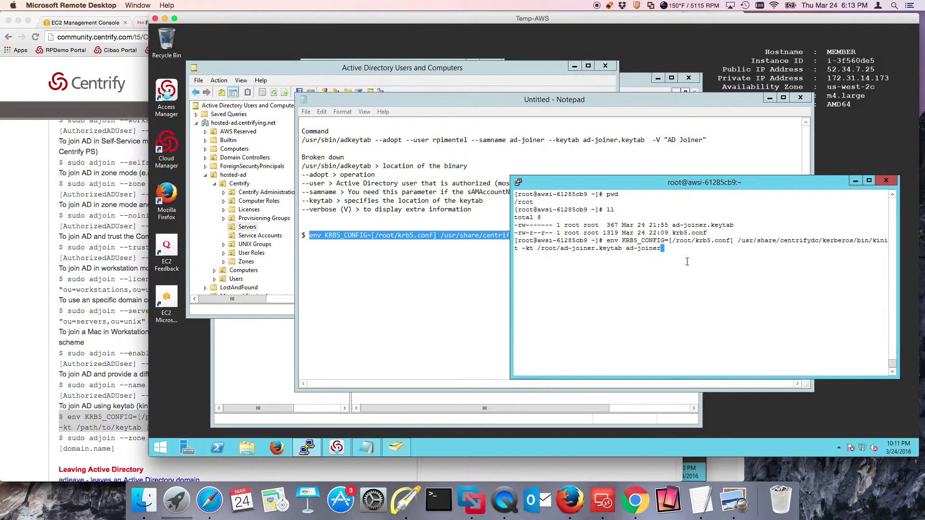
# Cancel the pasted kinit command and type the Centrify kdestroy path
pyautogui.hotkey('ctrl', 'c')
pyautogui.press('Return')
pyautogui.press('Return')
pyautogui.press('Return')
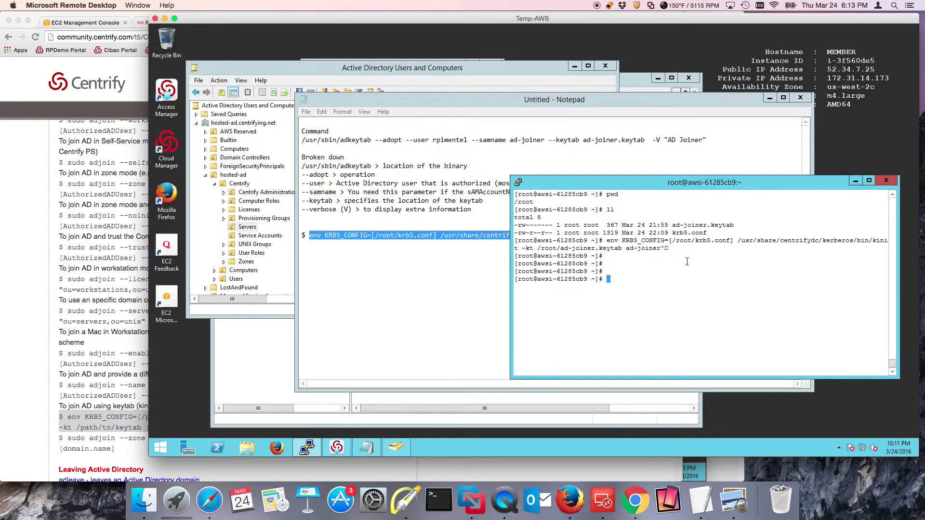
pyautogui.write('/usr/share/centrifydc/kerberos/bin')
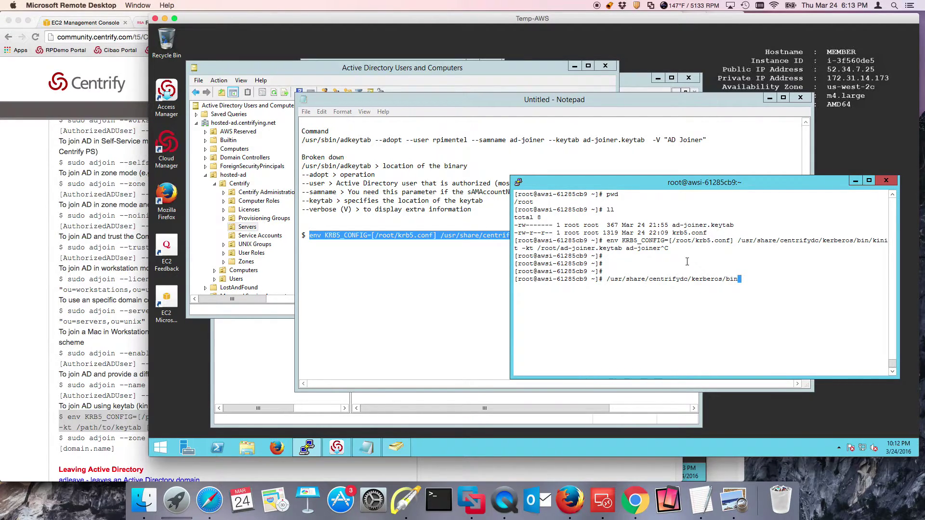
pyautogui.write('/kdestroy')
# Run kdestroy and klist to clear and check Kerberos tickets, then clear the screen
pyautogui.press('Return')
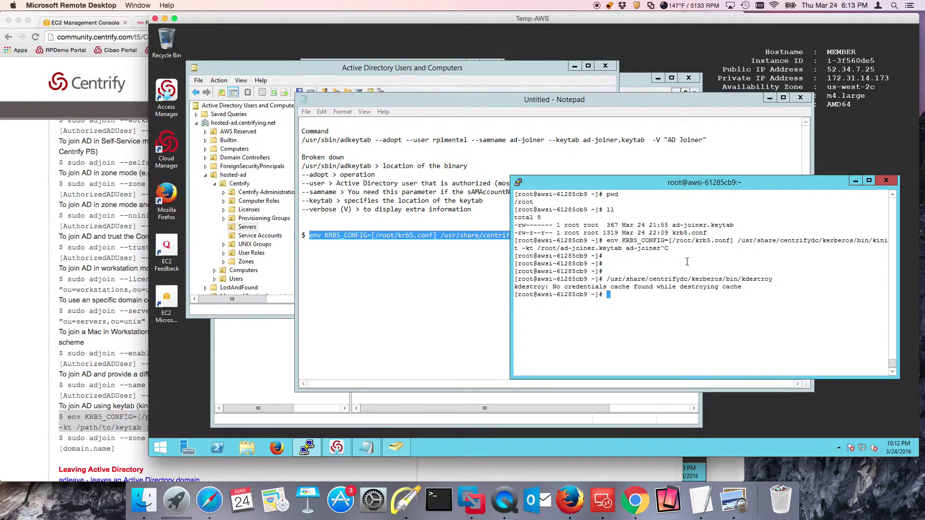
pyautogui.press('Up')
pyautogui.press('BackSpace')
pyautogui.press('BackSpace')
pyautogui.press('BackSpace')
pyautogui.press('BackSpace')
pyautogui.press('BackSpace')
pyautogui.press('BackSpace')
pyautogui.press('BackSpace')
pyautogui.press('BackSpace')
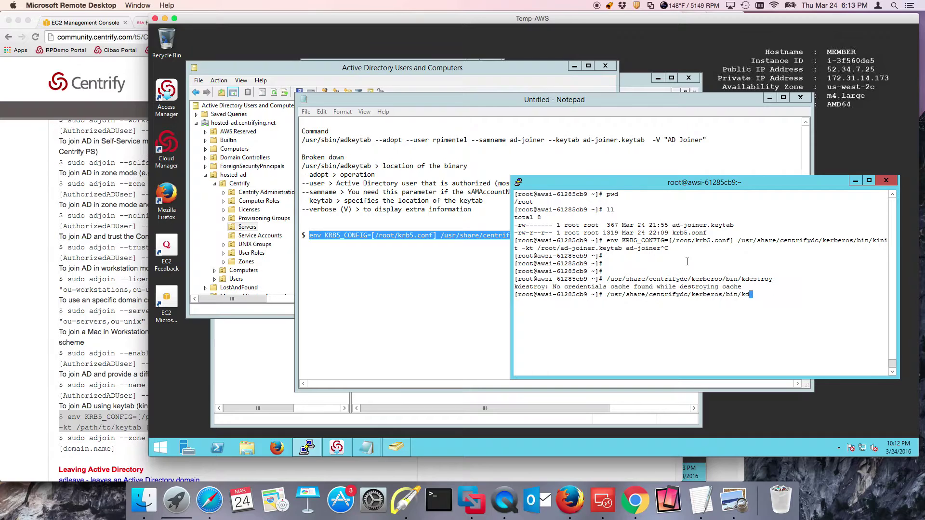
pyautogui.write('k')
pyautogui.write('list')
pyautogui.press('Return')
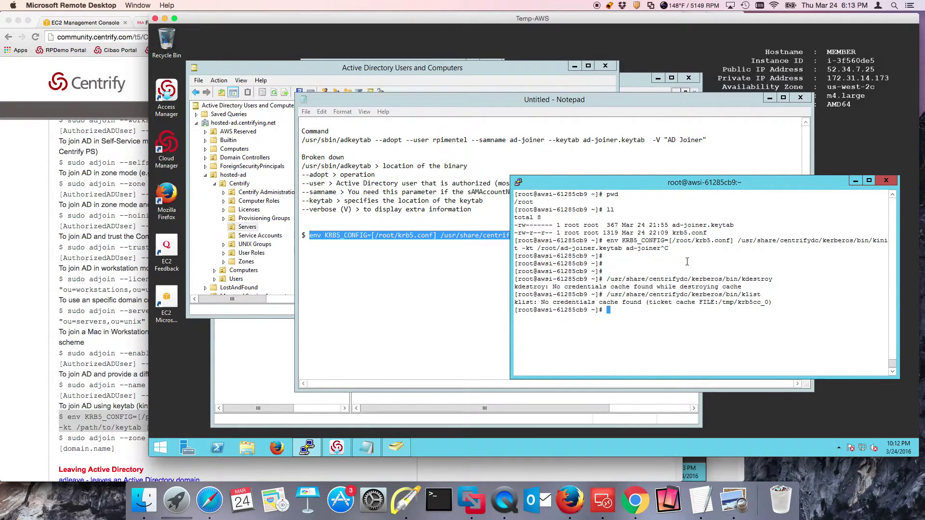
pyautogui.press('Up')
pyautogui.press('Up')
pyautogui.press('Up')
pyautogui.press('Down')
pyautogui.press('Down')
pyautogui.press('Down')
pyautogui.write('clear')
pyautogui.press('Return')
# Paste and run the kinit keytab command, which fails on a missing default realm
pyautogui.rightClick(687, 261)
pyautogui.rightClick(687, 261)
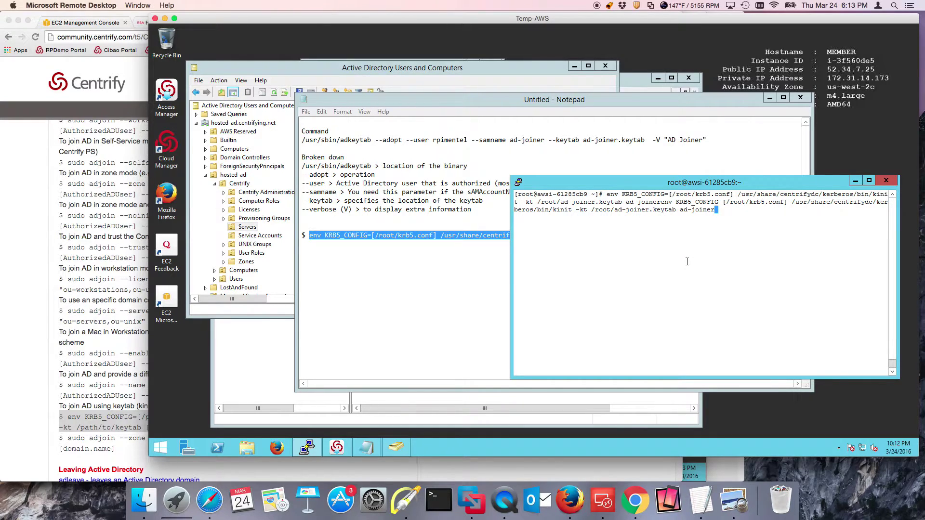
pyautogui.press('BackSpace')
pyautogui.press('BackSpace')
pyautogui.press('BackSpace')
pyautogui.press('BackSpace')
pyautogui.press('BackSpace')
pyautogui.press('BackSpace')
pyautogui.press('BackSpace')
pyautogui.press('BackSpace')
pyautogui.press('BackSpace')
pyautogui.press('BackSpace')
pyautogui.press('BackSpace')
pyautogui.press('BackSpace')
pyautogui.press('BackSpace')
pyautogui.press('BackSpace')
pyautogui.press('BackSpace')
pyautogui.press('BackSpace')
pyautogui.press('BackSpace')
pyautogui.press('BackSpace')
pyautogui.press('BackSpace')
pyautogui.press('BackSpace')
pyautogui.press('BackSpace')
pyautogui.press('BackSpace')
pyautogui.press('BackSpace')
pyautogui.press('BackSpace')
pyautogui.press('BackSpace')
pyautogui.press('BackSpace')
pyautogui.press('BackSpace')
pyautogui.press('BackSpace')
pyautogui.press('BackSpace')
pyautogui.press('BackSpace')
pyautogui.press('BackSpace')
pyautogui.press('BackSpace')
pyautogui.press('BackSpace')
pyautogui.press('BackSpace')
pyautogui.press('BackSpace')
pyautogui.press('BackSpace')
pyautogui.press('BackSpace')
pyautogui.press('BackSpace')
pyautogui.press('BackSpace')
pyautogui.press('BackSpace')
pyautogui.press('BackSpace')
pyautogui.press('BackSpace')
pyautogui.press('BackSpace')
pyautogui.press('BackSpace')
pyautogui.press('BackSpace')
pyautogui.press('BackSpace')
pyautogui.press('BackSpace')
pyautogui.press('BackSpace')
pyautogui.press('BackSpace')
pyautogui.press('BackSpace')
pyautogui.press('BackSpace')
pyautogui.press('BackSpace')
pyautogui.press('BackSpace')
pyautogui.press('BackSpace')
pyautogui.press('BackSpace')
pyautogui.press('BackSpace')
pyautogui.press('BackSpace')
pyautogui.press('BackSpace')
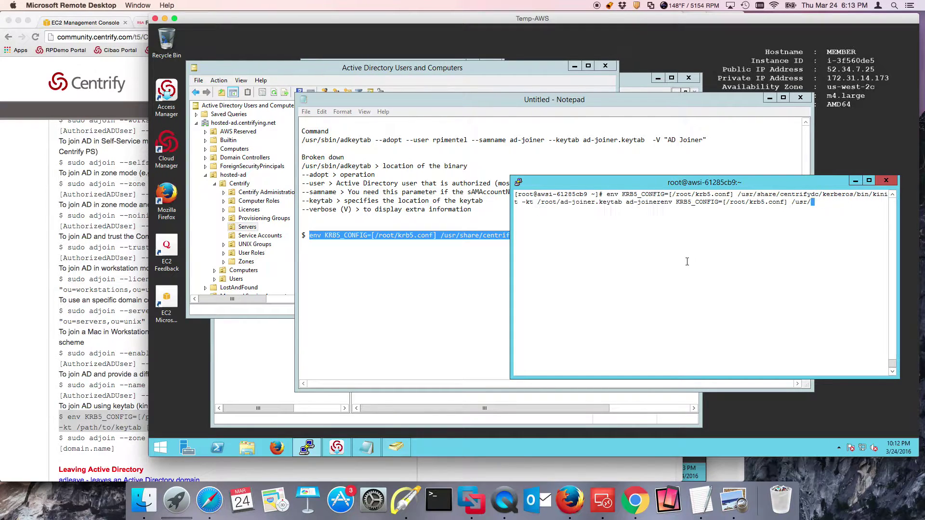
pyautogui.press('BackSpace')
pyautogui.press('BackSpace')
pyautogui.press('BackSpace')
pyautogui.press('BackSpace')
pyautogui.press('BackSpace')
pyautogui.press('BackSpace')
pyautogui.press('BackSpace')
pyautogui.press('BackSpace')
pyautogui.press('BackSpace')
pyautogui.press('BackSpace')
pyautogui.press('BackSpace')
pyautogui.press('BackSpace')
pyautogui.press('BackSpace')
pyautogui.press('BackSpace')
pyautogui.press('BackSpace')
pyautogui.press('BackSpace')
pyautogui.press('BackSpace')
pyautogui.press('BackSpace')
pyautogui.press('BackSpace')
pyautogui.press('BackSpace')
pyautogui.press('BackSpace')
pyautogui.press('BackSpace')
pyautogui.press('BackSpace')
pyautogui.press('BackSpace')
pyautogui.press('BackSpace')
pyautogui.press('BackSpace')
pyautogui.press('BackSpace')
pyautogui.press('BackSpace')
pyautogui.press('BackSpace')
pyautogui.press('BackSpace')
pyautogui.press('BackSpace')
pyautogui.press('BackSpace')
pyautogui.press('BackSpace')
pyautogui.press('BackSpace')
pyautogui.press('BackSpace')
pyautogui.press('BackSpace')
pyautogui.press('BackSpace')
pyautogui.press('BackSpace')
pyautogui.press('BackSpace')
pyautogui.press('BackSpace')
pyautogui.press('BackSpace')
pyautogui.press('Return')
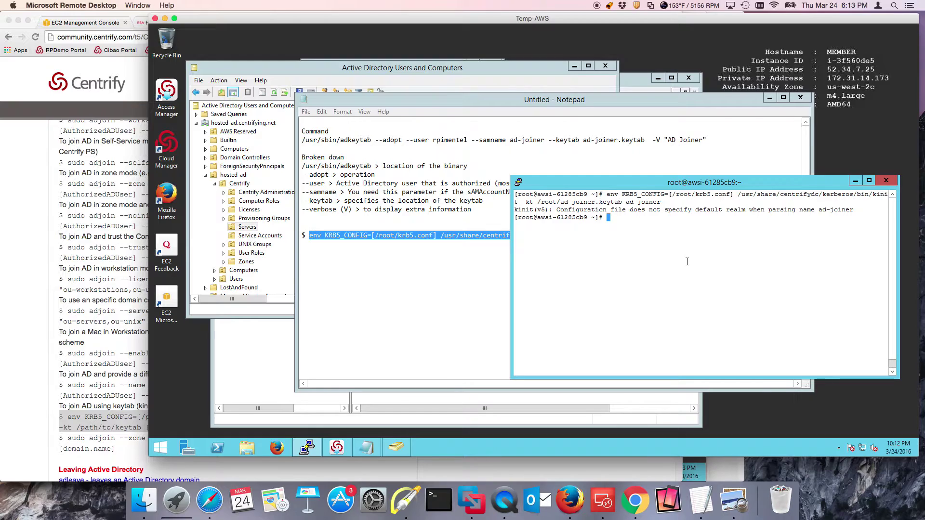
# Remove the brackets around the krb5.conf path and rerun kinit without error
pyautogui.press('Up')
pyautogui.press('Left')
pyautogui.press('Left')
pyautogui.press('Left')
pyautogui.press('Left')
pyautogui.press('Left')
pyautogui.press('Left')
pyautogui.press('Left')
pyautogui.press('Left')
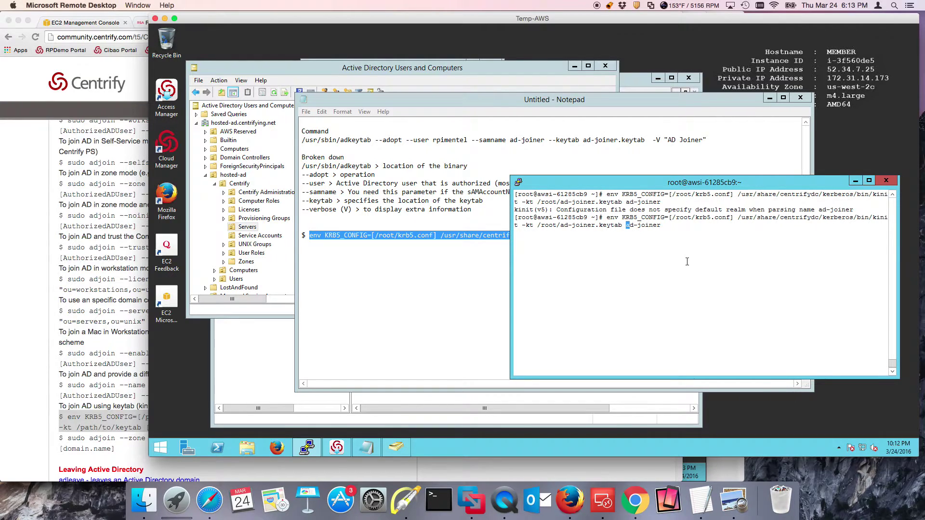
pyautogui.press('Home')
pyautogui.press('Right')
pyautogui.press('Right')
pyautogui.press('Right')
pyautogui.press('Right')
pyautogui.press('Right')
pyautogui.press('Right')
pyautogui.press('Right')
pyautogui.press('Right')
pyautogui.press('Right')
pyautogui.press('Right')
pyautogui.press('Right')
pyautogui.press('Right')
pyautogui.press('Right')
pyautogui.press('Right')
pyautogui.press('Right')
pyautogui.press('Right')
pyautogui.press('Delete')
pyautogui.press('Right')
pyautogui.press('Right')
pyautogui.press('Right')
pyautogui.press('Right')
pyautogui.press('Right')
pyautogui.press('Right')
pyautogui.press('Right')
pyautogui.press('Right')
pyautogui.press('Right')
pyautogui.press('Right')
pyautogui.press('Right')
pyautogui.press('Right')
pyautogui.press('Right')
pyautogui.press('Right')
pyautogui.press('Right')
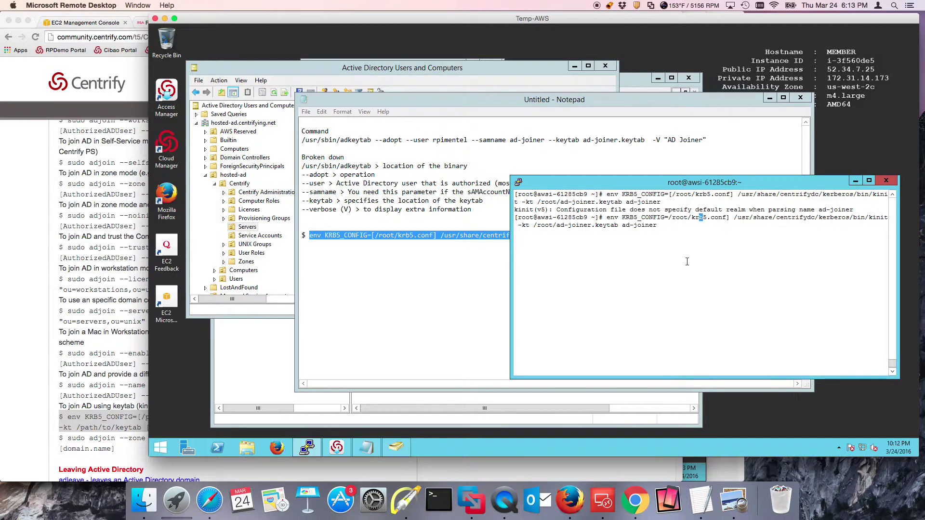
pyautogui.press('Delete')
pyautogui.press('Return')
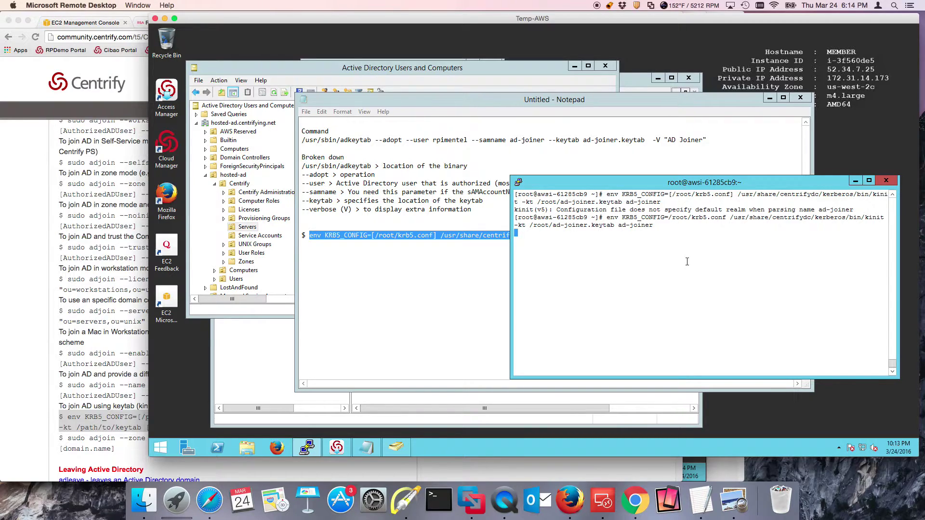
pyautogui.write('/usr/share/centrifydc/kerberos/bin/kdestroy')
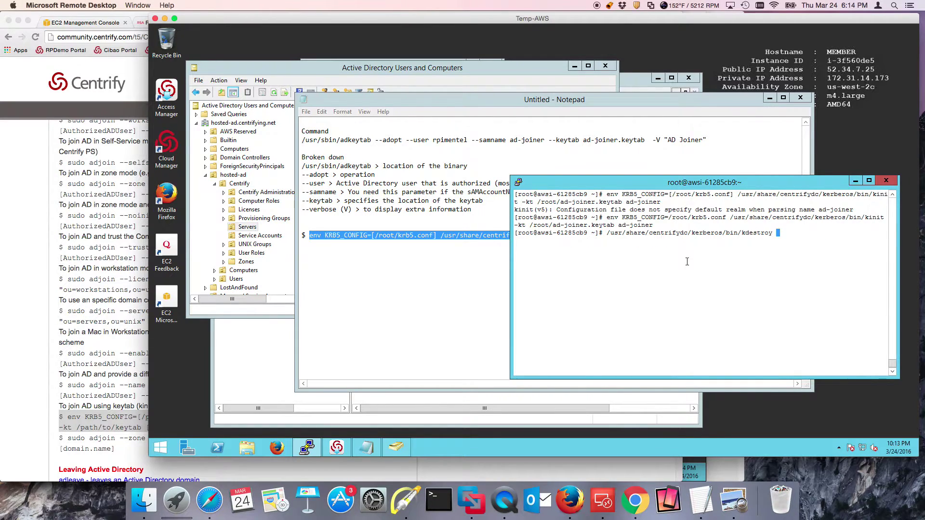
pyautogui.press('BackSpace')
pyautogui.press('BackSpace')
pyautogui.press('BackSpace')
pyautogui.press('BackSpace')
pyautogui.press('BackSpace')
pyautogui.press('BackSpace')
pyautogui.press('BackSpace')
pyautogui.press('BackSpace')
pyautogui.write('list')
pyautogui.press('Return')
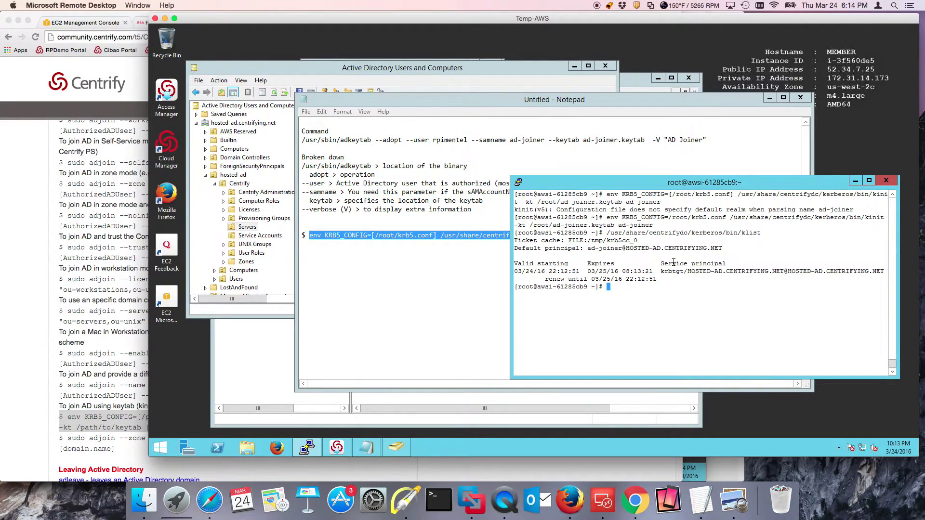
pyautogui.write('clear')
pyautogui.press('Return')
# Run adjoin -Z Global -c "ou=servers,ou=centrify,ou=hosted-ad" --verbose hosted-ad.centrifying.net, which prints only usage help
pyautogui.write('adf')
pyautogui.press('BackSpace')
pyautogui.write('join ')
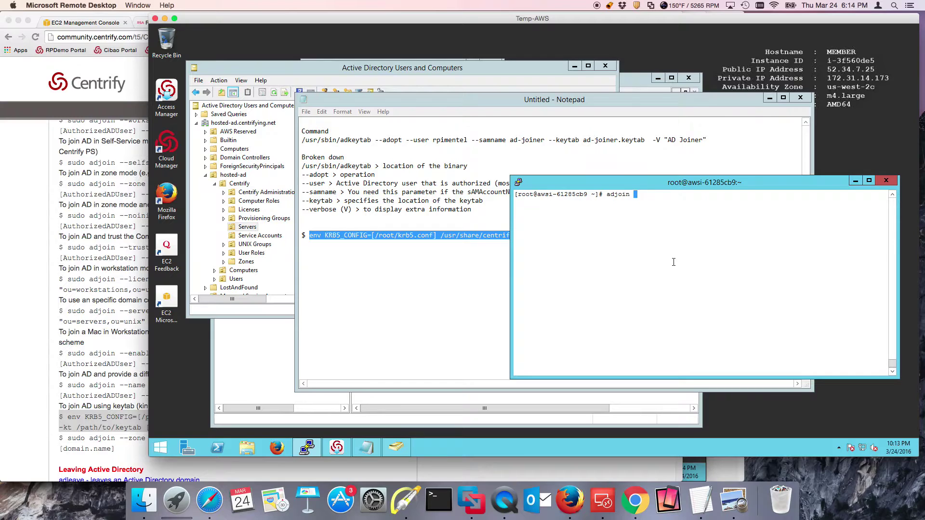
pyautogui.write('-Z Global -c "ou=servers,ou=centri')
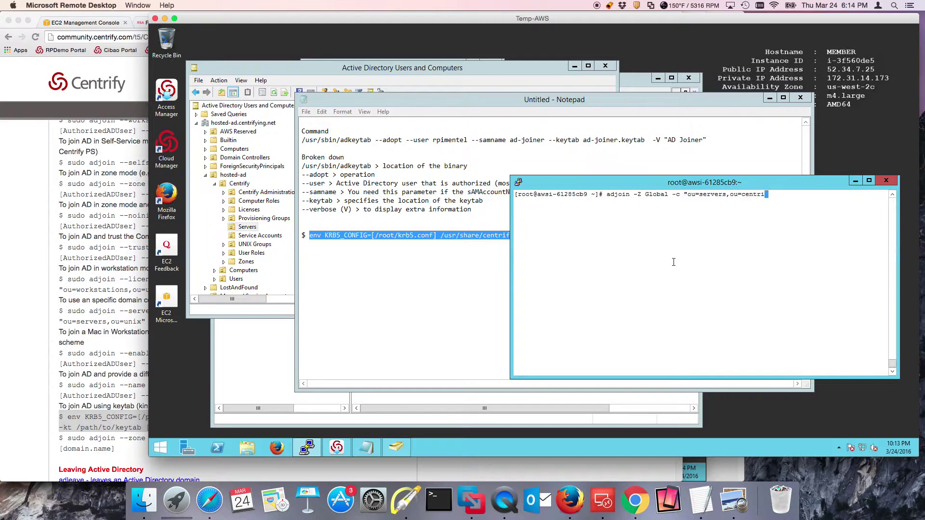
pyautogui.write('fy,ou=hosted-ad" --verbose')
pyautogui.write('hosted-ad')
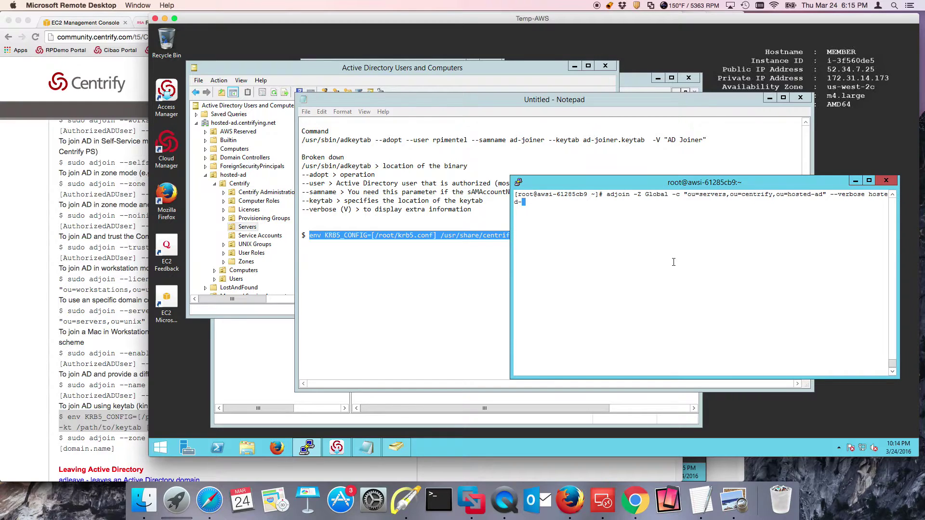
pyautogui.write('.centrifying.net')
pyautogui.press('Return')
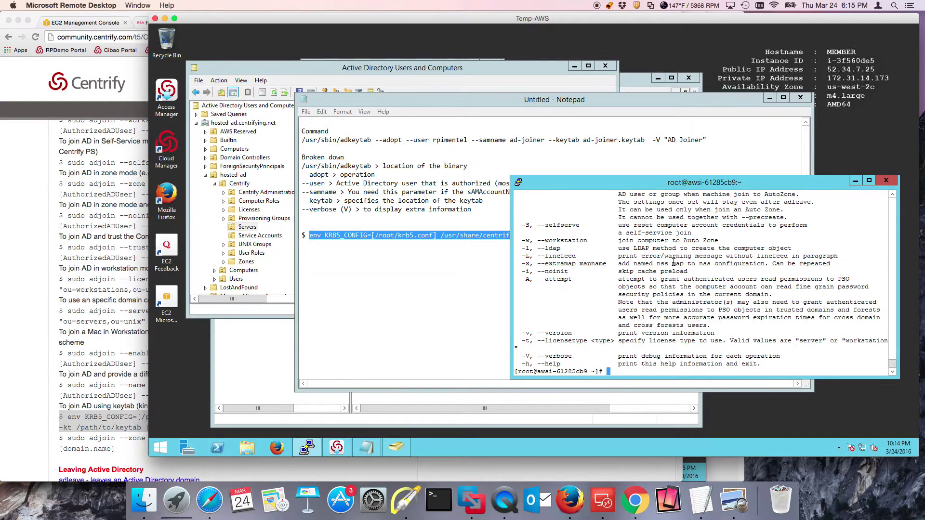
# Recall the adjoin command, change -Z to lowercase -z, and rerun it to join zone Global
pyautogui.write('clear')
pyautogui.press('Return')
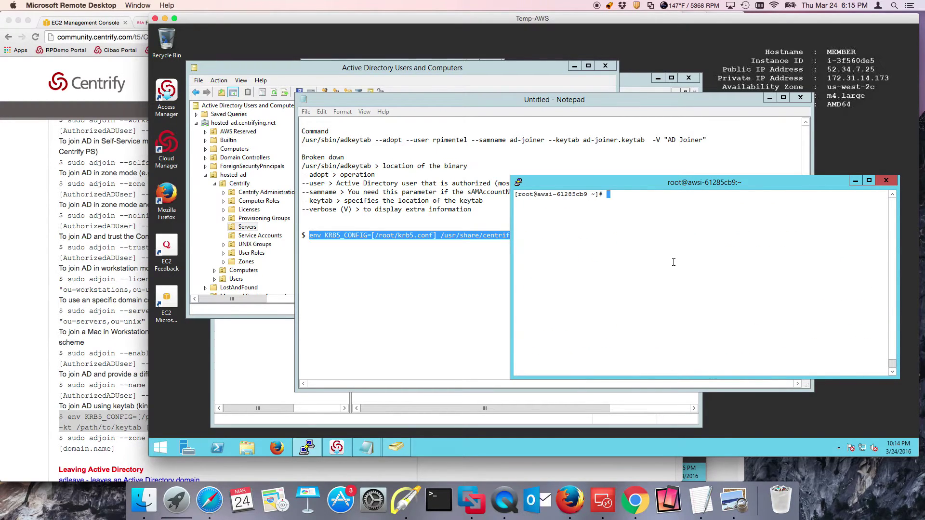
pyautogui.press('Up')
pyautogui.press('Up')
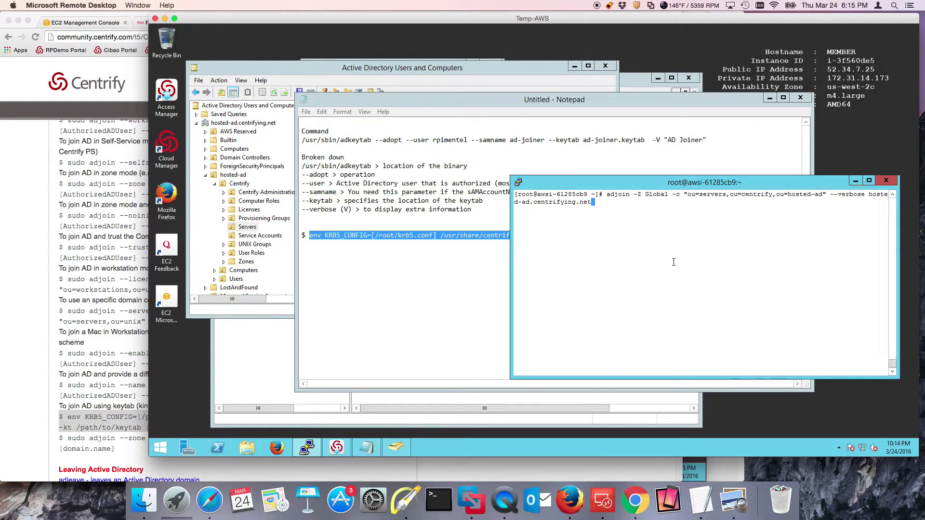
pyautogui.press('Left')
pyautogui.press('Left')
pyautogui.press('Left')
pyautogui.press('Left')
pyautogui.press('Right')
pyautogui.press('Right')
pyautogui.press('Right')
pyautogui.press('Right')
pyautogui.press('Right')
pyautogui.press('Right')
pyautogui.press('Right')
pyautogui.press('Right')
pyautogui.press('Delete')
pyautogui.write('z')
pyautogui.press('Return')
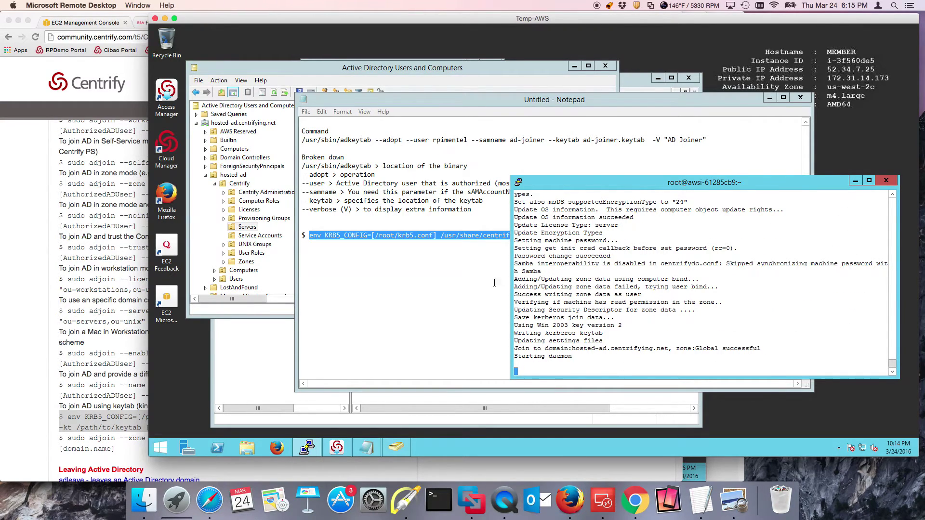
# Refresh the Active Directory Servers container to show the newly joined computer
pyautogui.click(316, 72)
pyautogui.rightClick(397, 180)
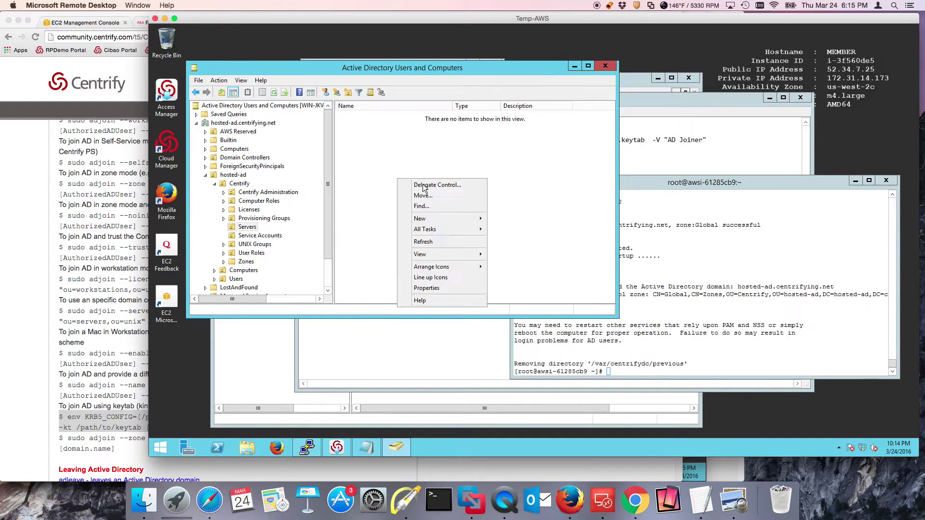
pyautogui.click(427, 242)
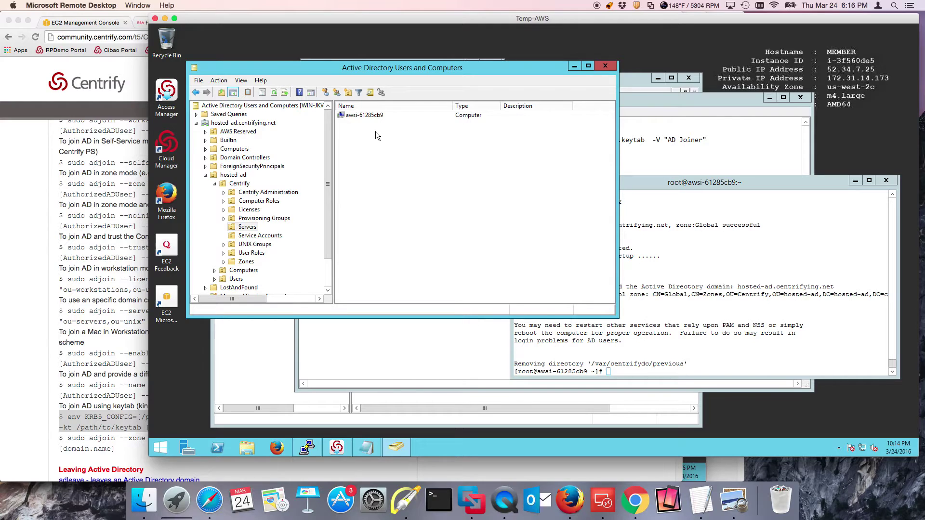
# Refresh the Global zone's computer list in Access Manager, then paste the saved adjoin command in PuTTY
pyautogui.click(245, 396)
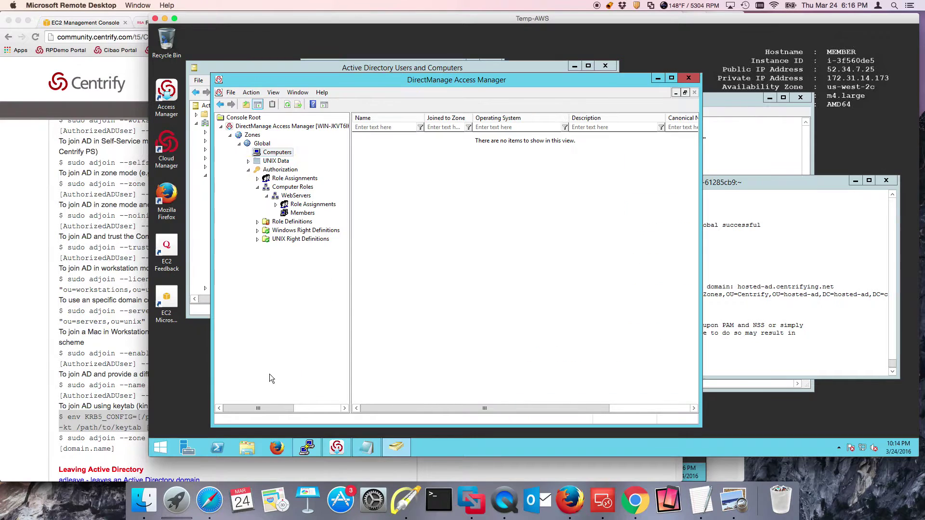
pyautogui.rightClick(386, 170)
pyautogui.click(409, 202)
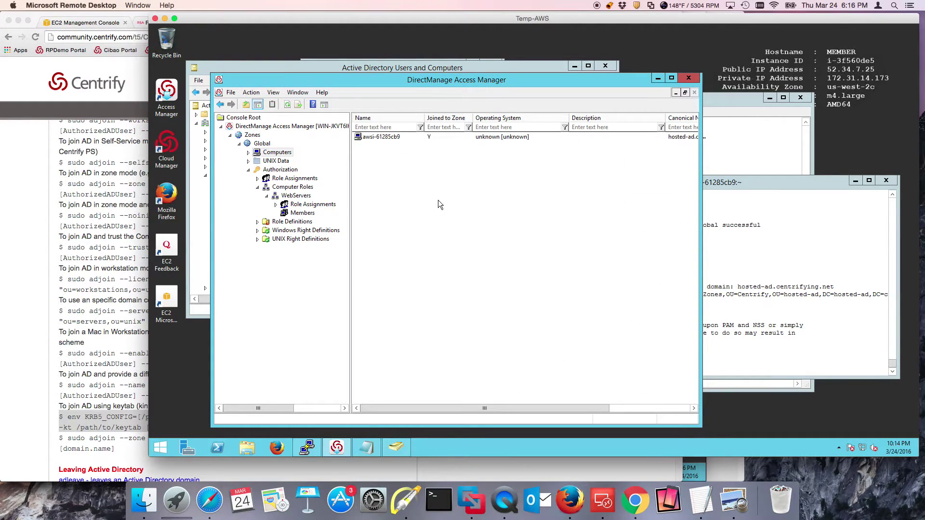
pyautogui.click(742, 284)
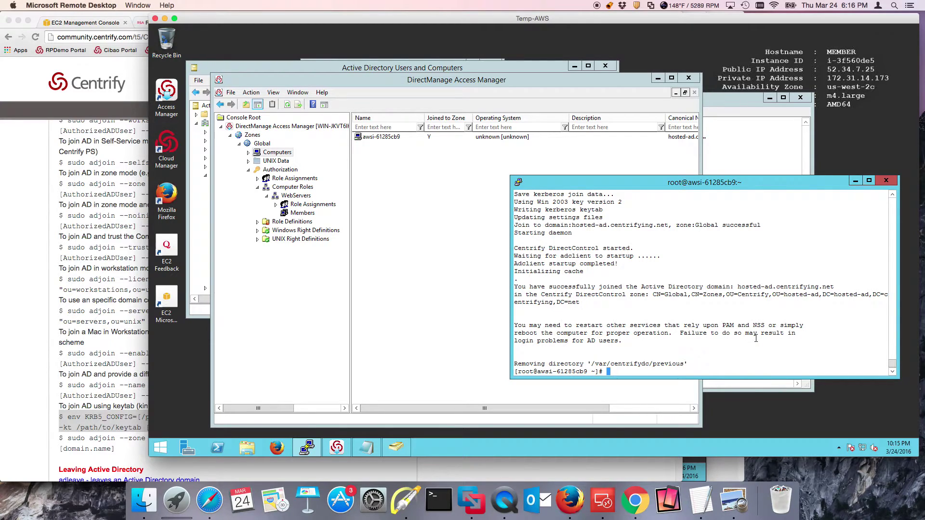
pyautogui.rightClick(756, 339)
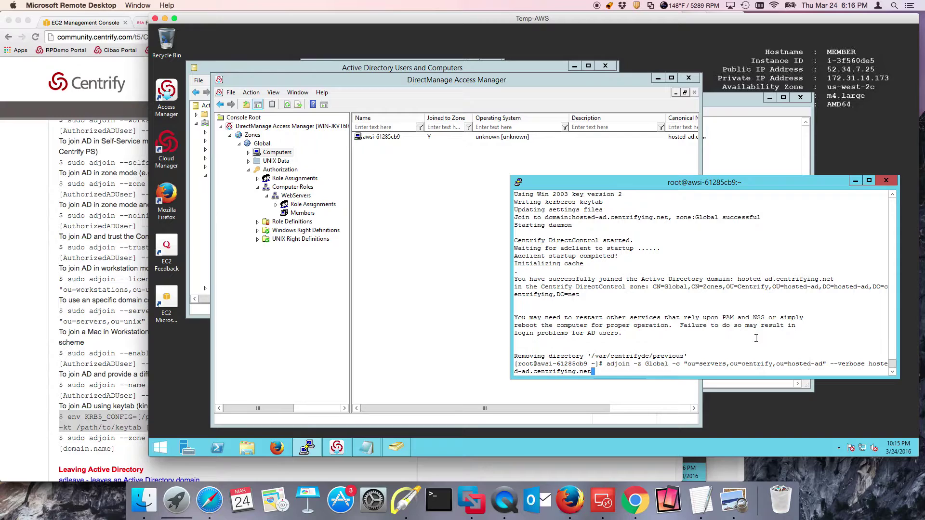
# Replace the pasted command with adleave --remove and run it to leave the domain
pyautogui.press('BackSpace')
pyautogui.press('BackSpace')
pyautogui.press('BackSpace')
pyautogui.press('BackSpace')
pyautogui.press('BackSpace')
pyautogui.press('BackSpace')
pyautogui.press('BackSpace')
pyautogui.press('BackSpace')
pyautogui.press('BackSpace')
pyautogui.press('BackSpace')
pyautogui.press('BackSpace')
pyautogui.press('BackSpace')
pyautogui.press('BackSpace')
pyautogui.press('BackSpace')
pyautogui.press('BackSpace')
pyautogui.press('BackSpace')
pyautogui.press('BackSpace')
pyautogui.press('BackSpace')
pyautogui.press('BackSpace')
pyautogui.press('BackSpace')
pyautogui.press('BackSpace')
pyautogui.press('BackSpace')
pyautogui.press('BackSpace')
pyautogui.press('BackSpace')
pyautogui.press('BackSpace')
pyautogui.press('BackSpace')
pyautogui.press('BackSpace')
pyautogui.press('BackSpace')
pyautogui.press('BackSpace')
pyautogui.press('BackSpace')
pyautogui.press('BackSpace')
pyautogui.press('BackSpace')
pyautogui.press('BackSpace')
pyautogui.press('BackSpace')
pyautogui.press('BackSpace')
pyautogui.press('BackSpace')
pyautogui.press('BackSpace')
pyautogui.press('BackSpace')
pyautogui.press('BackSpace')
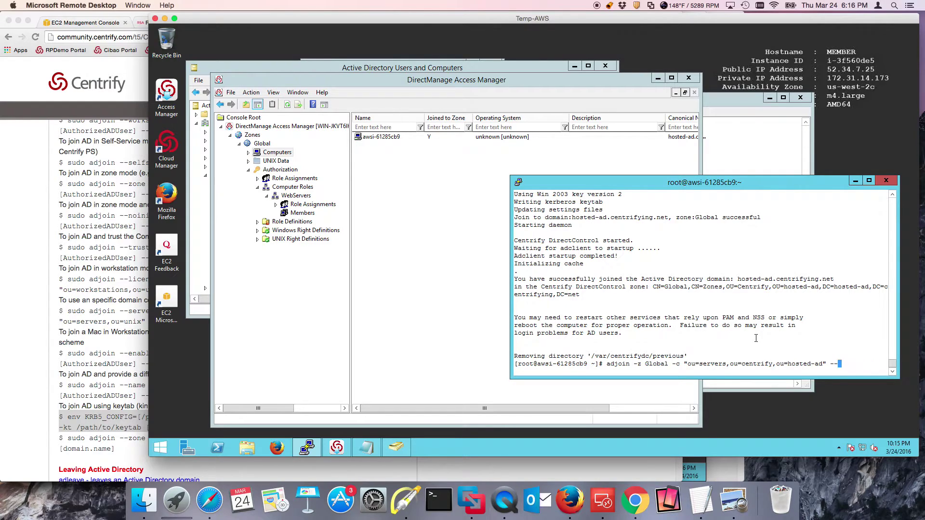
pyautogui.press('BackSpace')
pyautogui.press('BackSpace')
pyautogui.press('BackSpace')
pyautogui.press('BackSpace')
pyautogui.press('BackSpace')
pyautogui.press('BackSpace')
pyautogui.press('BackSpace')
pyautogui.press('BackSpace')
pyautogui.press('BackSpace')
pyautogui.press('BackSpace')
pyautogui.press('BackSpace')
pyautogui.press('BackSpace')
pyautogui.press('BackSpace')
pyautogui.press('BackSpace')
pyautogui.press('BackSpace')
pyautogui.press('BackSpace')
pyautogui.press('BackSpace')
pyautogui.press('BackSpace')
pyautogui.press('BackSpace')
pyautogui.press('BackSpace')
pyautogui.press('BackSpace')
pyautogui.press('BackSpace')
pyautogui.press('BackSpace')
pyautogui.press('BackSpace')
pyautogui.press('BackSpace')
pyautogui.press('BackSpace')
pyautogui.press('BackSpace')
pyautogui.press('BackSpace')
pyautogui.press('BackSpace')
pyautogui.press('BackSpace')
pyautogui.press('BackSpace')
pyautogui.press('BackSpace')
pyautogui.press('BackSpace')
pyautogui.press('BackSpace')
pyautogui.press('BackSpace')
pyautogui.press('BackSpace')
pyautogui.press('BackSpace')
pyautogui.press('BackSpace')
pyautogui.press('BackSpace')
pyautogui.press('BackSpace')
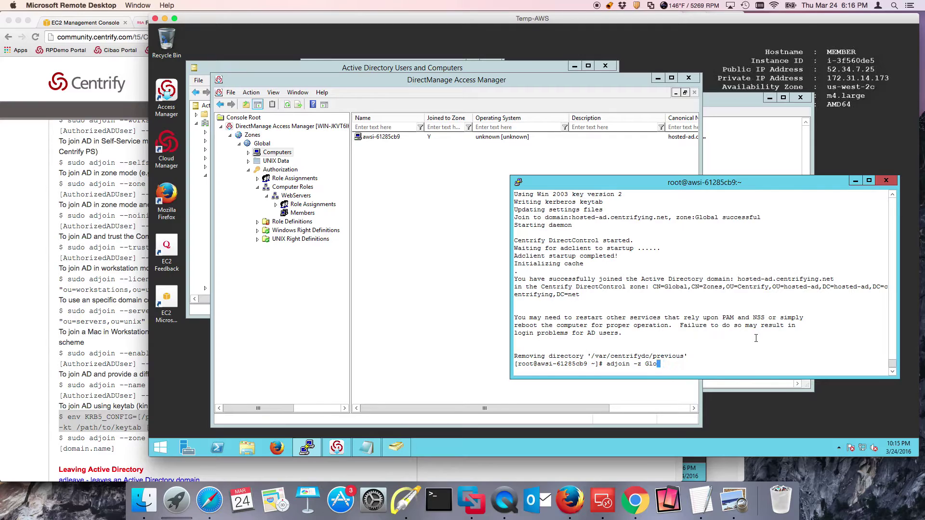
pyautogui.press('BackSpace')
pyautogui.press('BackSpace')
pyautogui.press('BackSpace')
pyautogui.press('BackSpace')
pyautogui.press('BackSpace')
pyautogui.write('leave --remove')
pyautogui.press('Return')
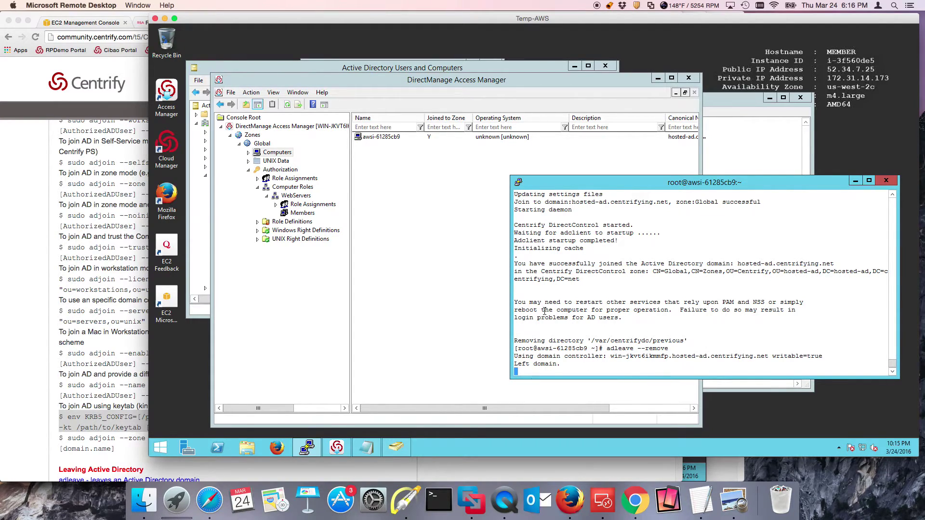
# Refresh Access Manager's zone computers and ADUC's Servers container to confirm the computer is gone
pyautogui.rightClick(433, 237)
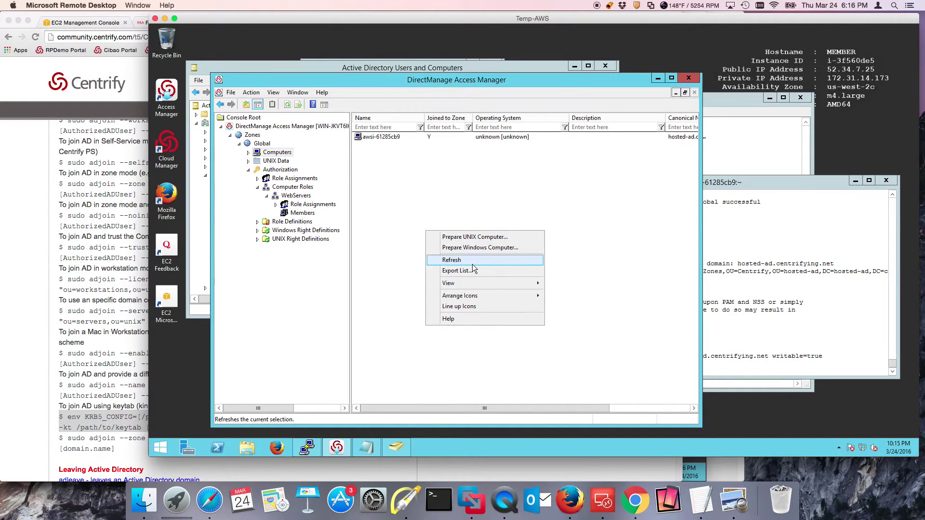
pyautogui.click(473, 264)
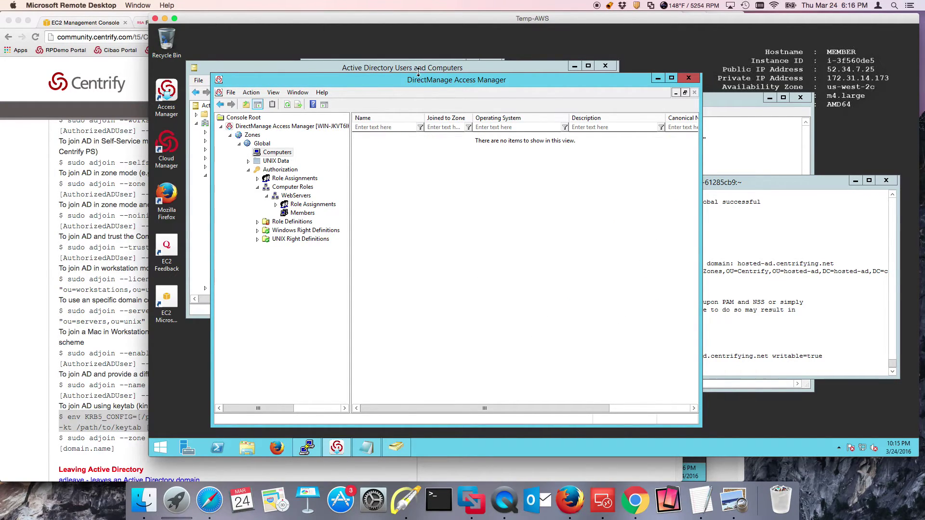
pyautogui.click(400, 68)
pyautogui.rightClick(429, 165)
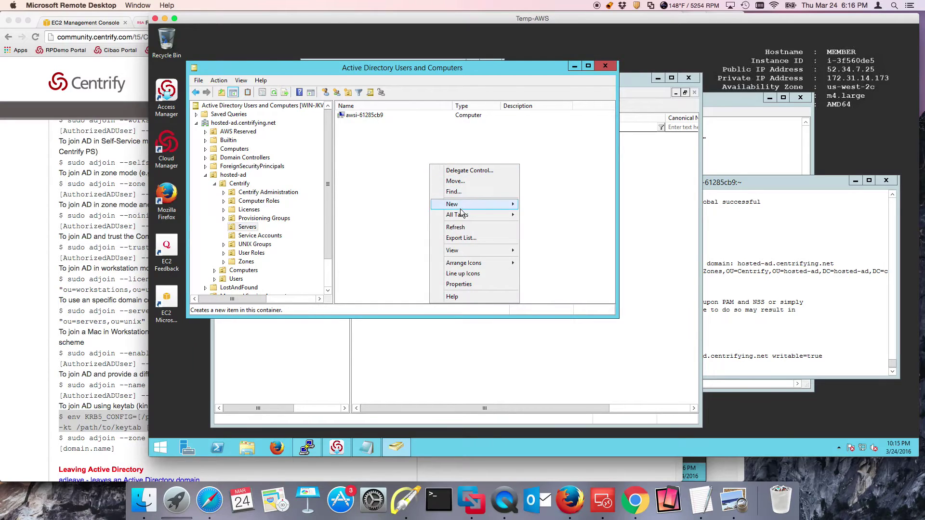
pyautogui.click(458, 227)
pyautogui.click(753, 301)
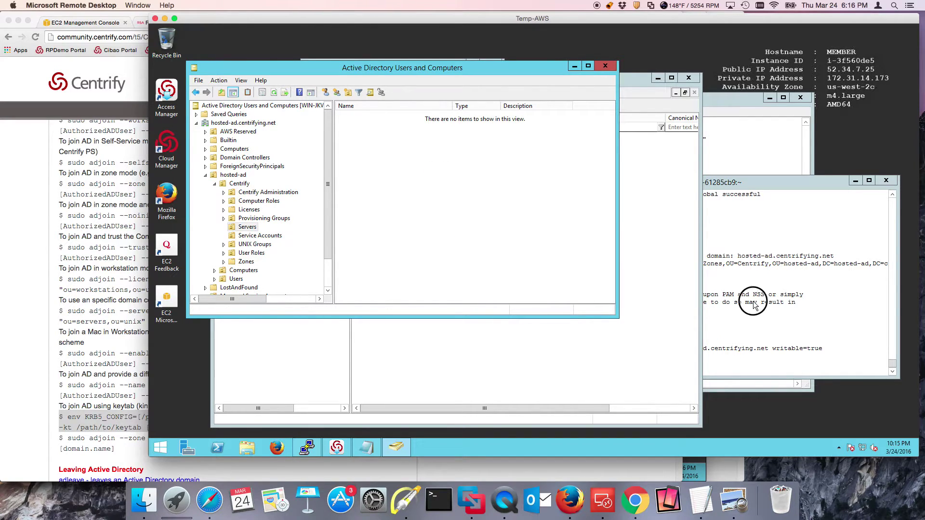
# Paste the adjoin command again and add the -R WebServers role option before --verbose
pyautogui.rightClick(805, 326)
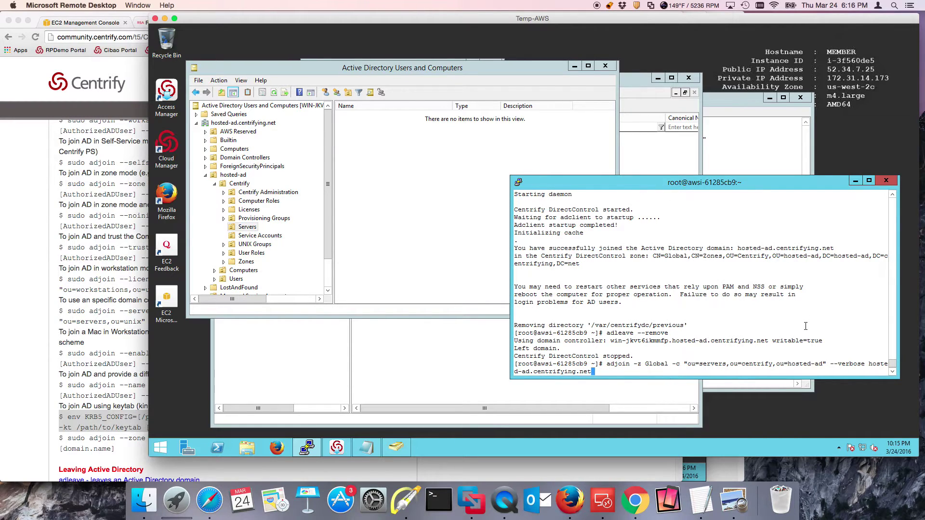
pyautogui.press('Left')
pyautogui.press('Left')
pyautogui.press('Left')
pyautogui.press('Left')
pyautogui.press('Left')
pyautogui.press('Left')
pyautogui.press('Left')
pyautogui.press('Left')
pyautogui.press('Left')
pyautogui.press('Left')
pyautogui.press('Left')
pyautogui.press('Left')
pyautogui.press('Left')
pyautogui.press('Left')
pyautogui.press('Left')
pyautogui.press('Left')
pyautogui.press('Left')
pyautogui.press('Left')
pyautogui.press('Left')
pyautogui.press('Left')
pyautogui.press('Left')
pyautogui.press('Left')
pyautogui.press('Left')
pyautogui.press('Left')
pyautogui.press('Left')
pyautogui.press('Left')
pyautogui.press('Left')
pyautogui.press('Left')
pyautogui.press('Left')
pyautogui.press('Left')
pyautogui.press('Left')
pyautogui.press('Left')
pyautogui.press('Left')
pyautogui.press('Left')
pyautogui.write('R')
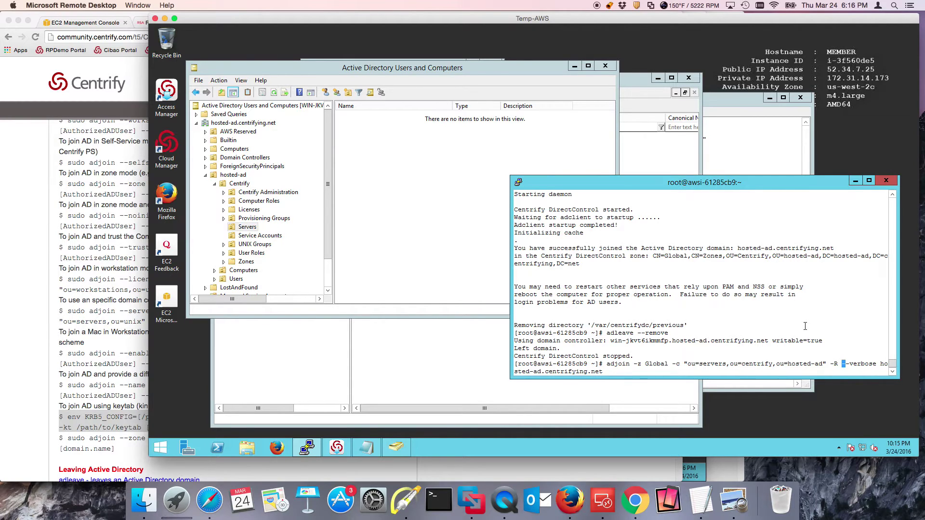
pyautogui.click(424, 421)
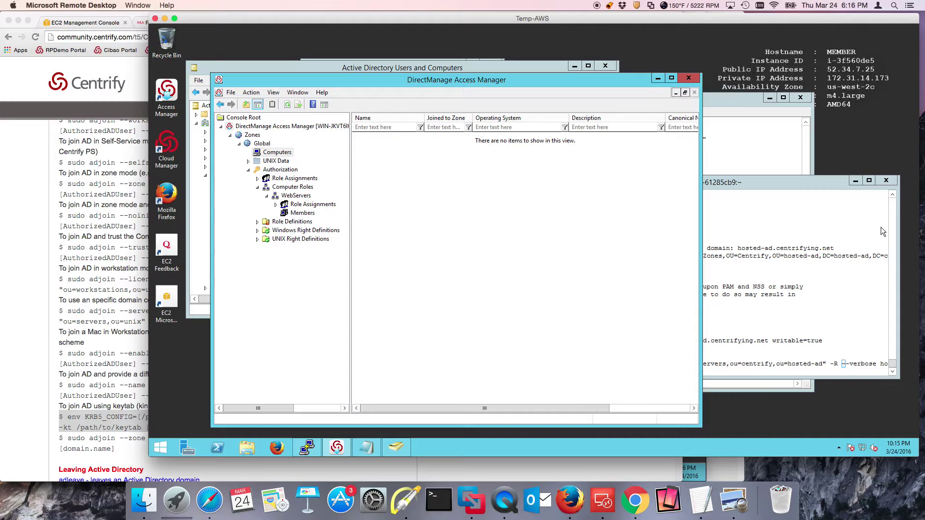
pyautogui.click(827, 262)
pyautogui.write('WebServers')
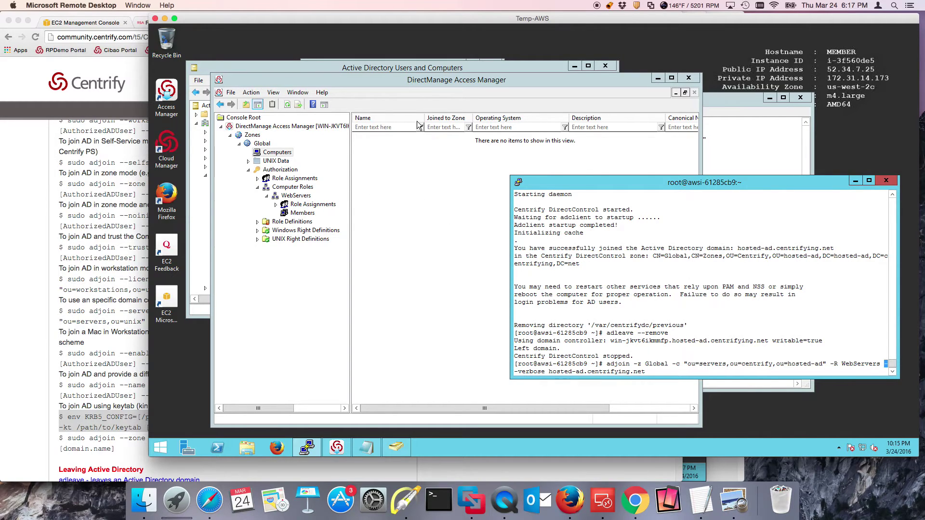
# Check the webservers group's Members under Computer Roles in ADUC, then run the WebServers adjoin
pyautogui.click(318, 65)
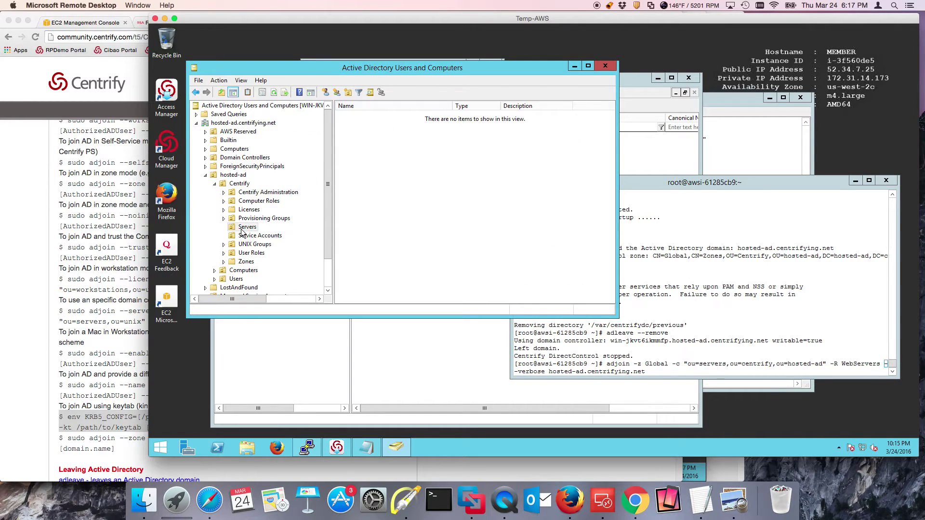
pyautogui.click(262, 201)
pyautogui.doubleClick(378, 116)
pyautogui.click(382, 104)
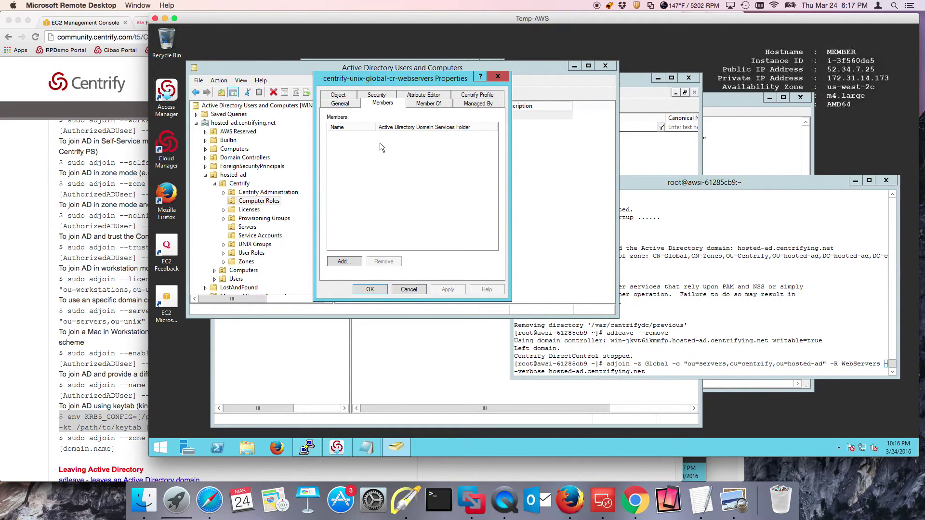
pyautogui.click(408, 290)
pyautogui.click(771, 292)
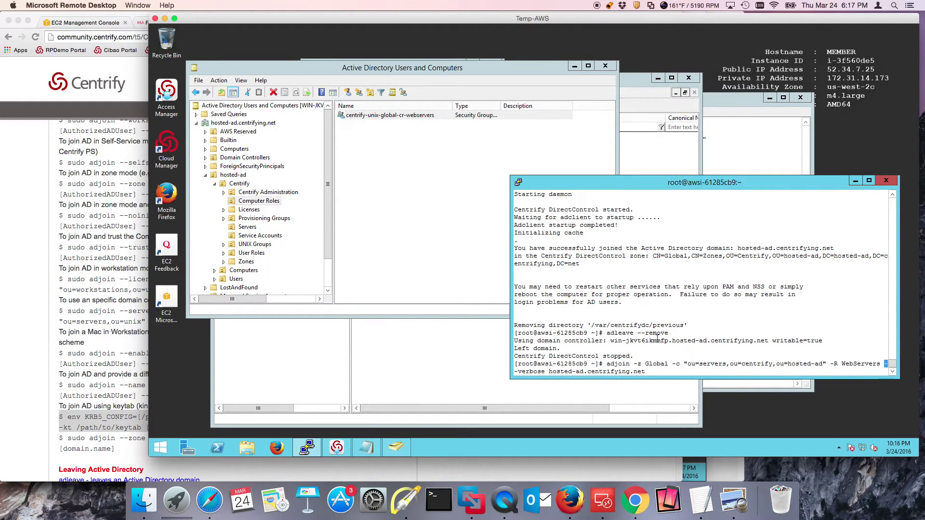
pyautogui.press('Return')
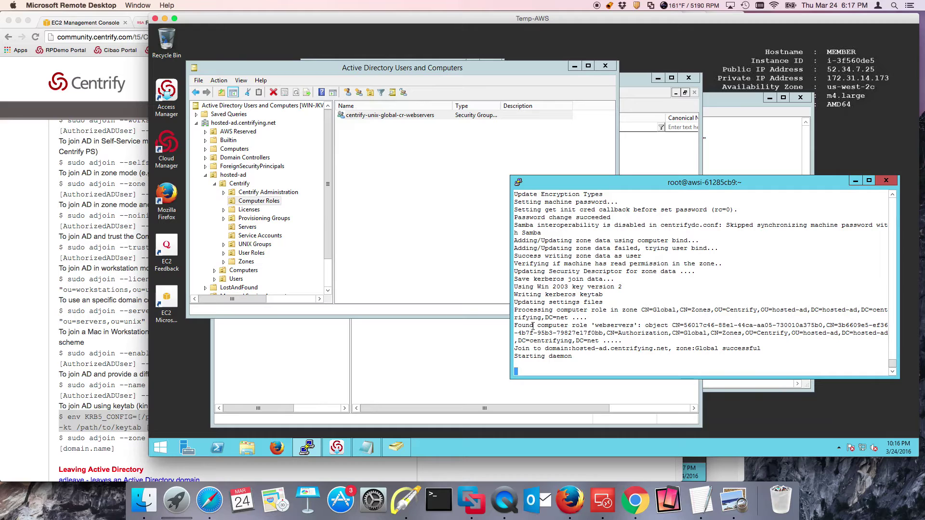
# Refresh ADUC's Computer Roles and check the webservers group's Members list
pyautogui.click(406, 500)
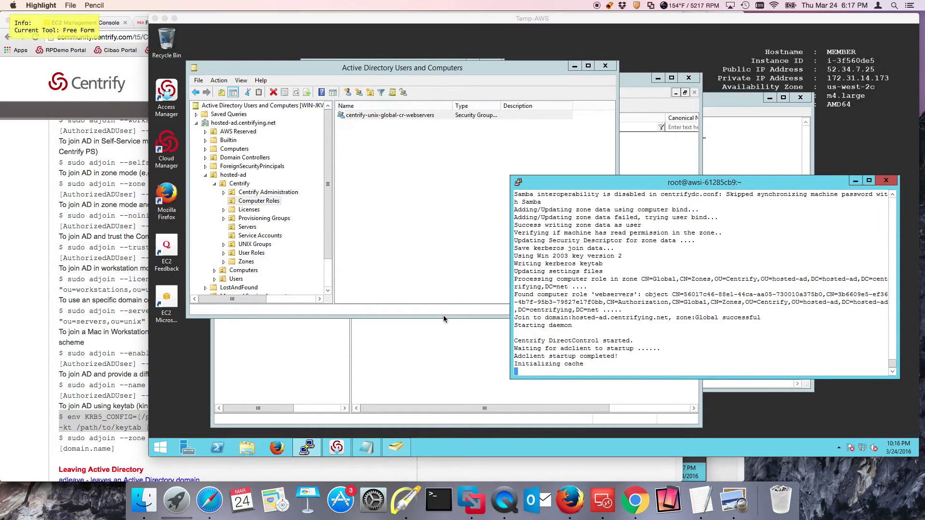
pyautogui.moveTo(453, 297); pyautogui.dragTo(544, 297)
pyautogui.press('f')
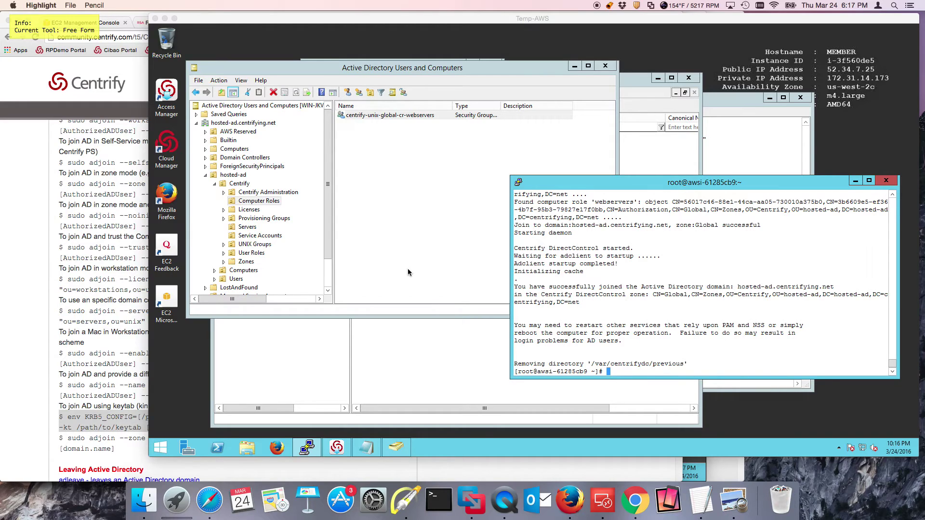
pyautogui.click(432, 95)
pyautogui.press('Escape')
pyautogui.rightClick(407, 147)
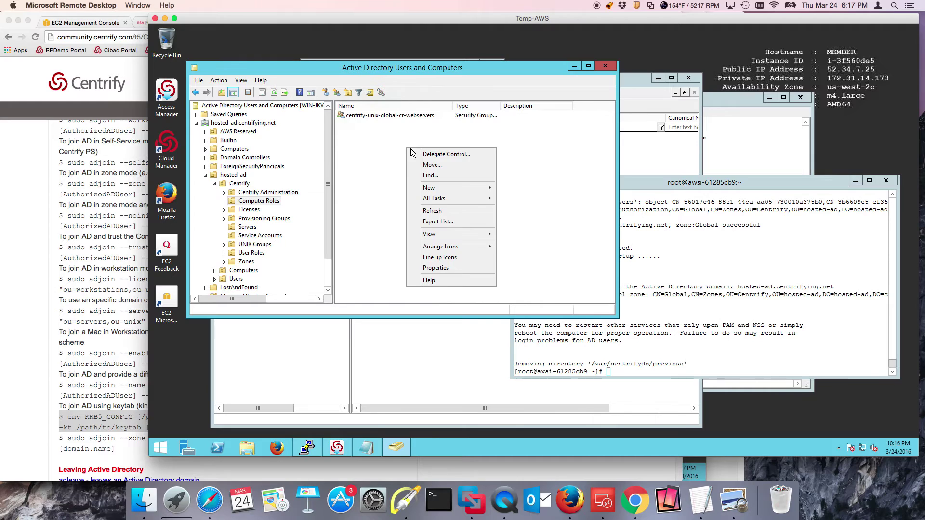
pyautogui.click(477, 211)
pyautogui.click(391, 115)
pyautogui.click(382, 103)
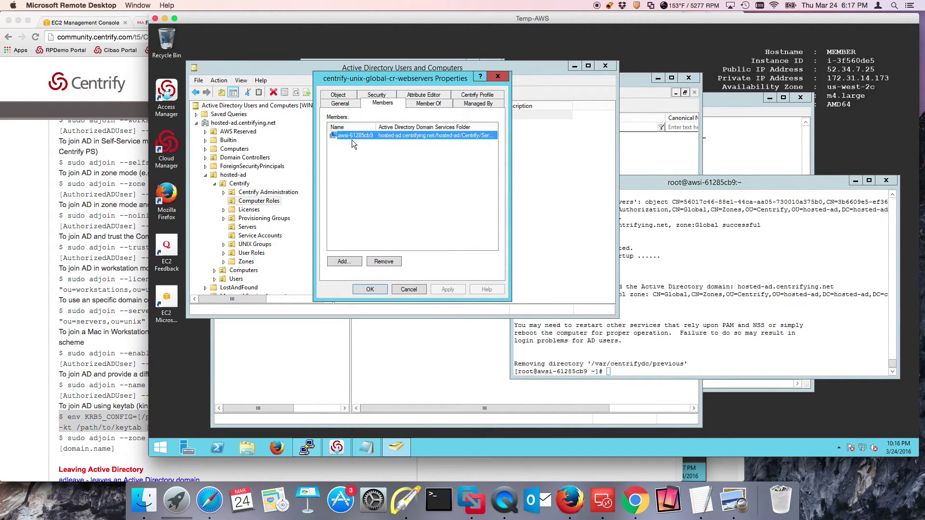
pyautogui.click(409, 289)
# Refresh the WebServers role's Members in Access Manager to show awsi-61285cb9
pyautogui.click(400, 346)
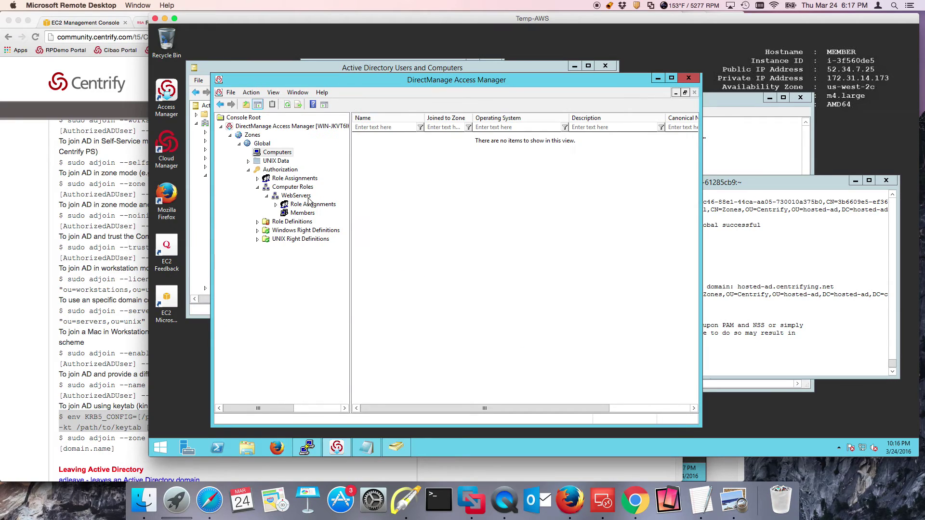
pyautogui.click(292, 221)
pyautogui.click(303, 213)
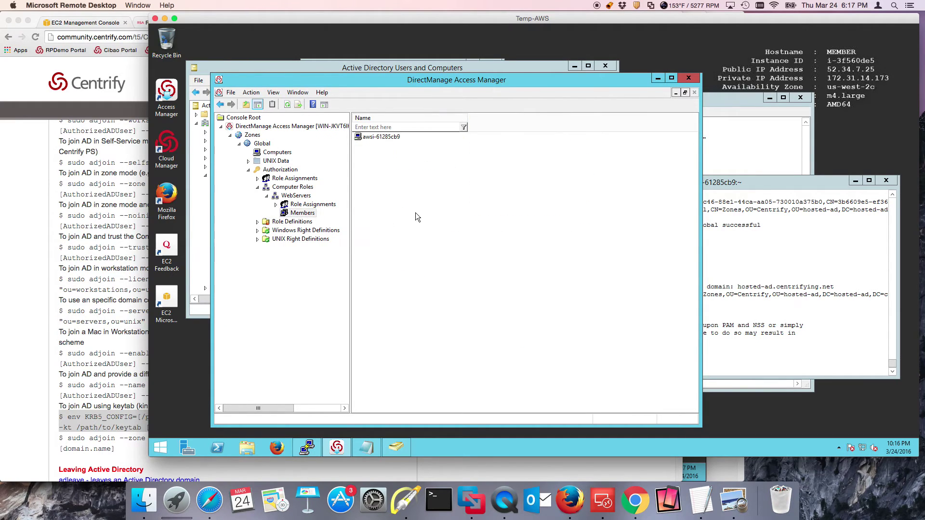
pyautogui.rightClick(404, 182)
pyautogui.click(444, 210)
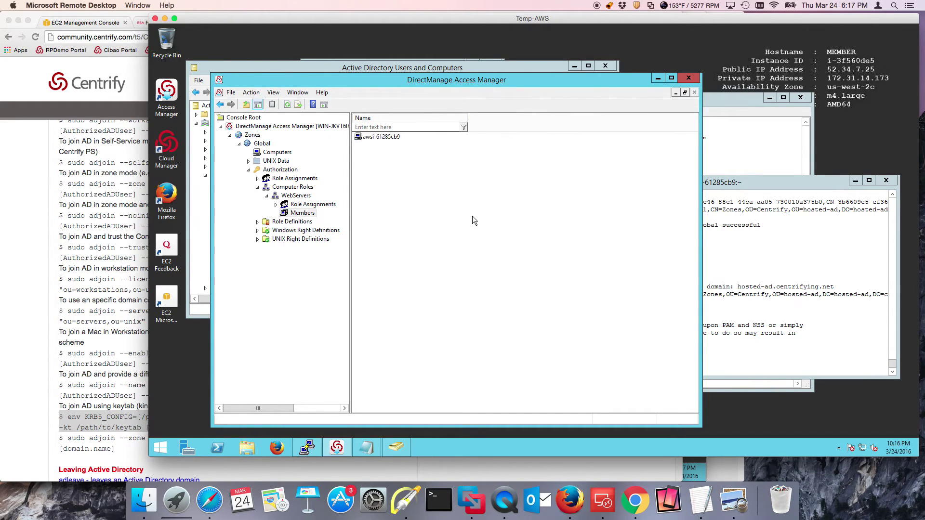